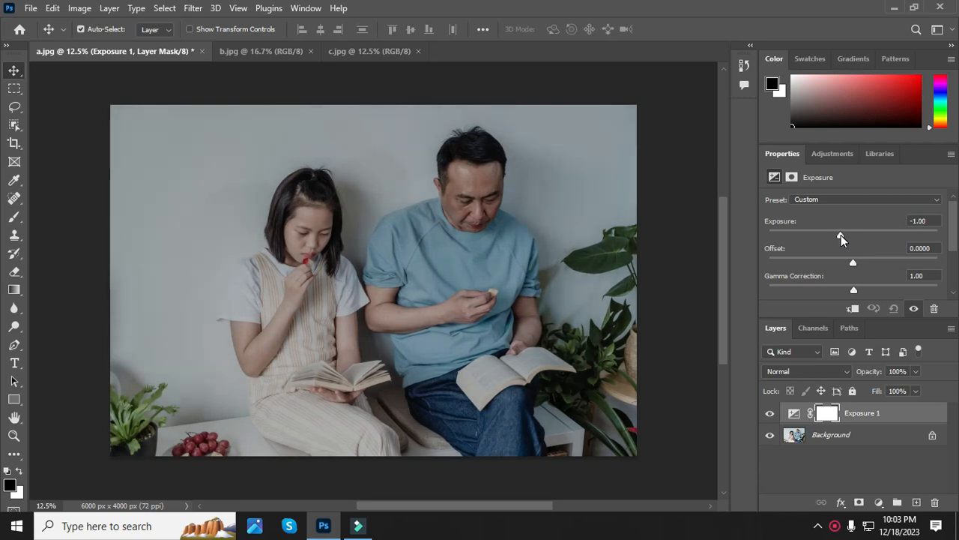
Set the gamma correction of the Exposure adjustment layer to 0.80
{"action": "left_click_drag", "start_coordinate": [854, 293], "coordinate": [866, 290]}
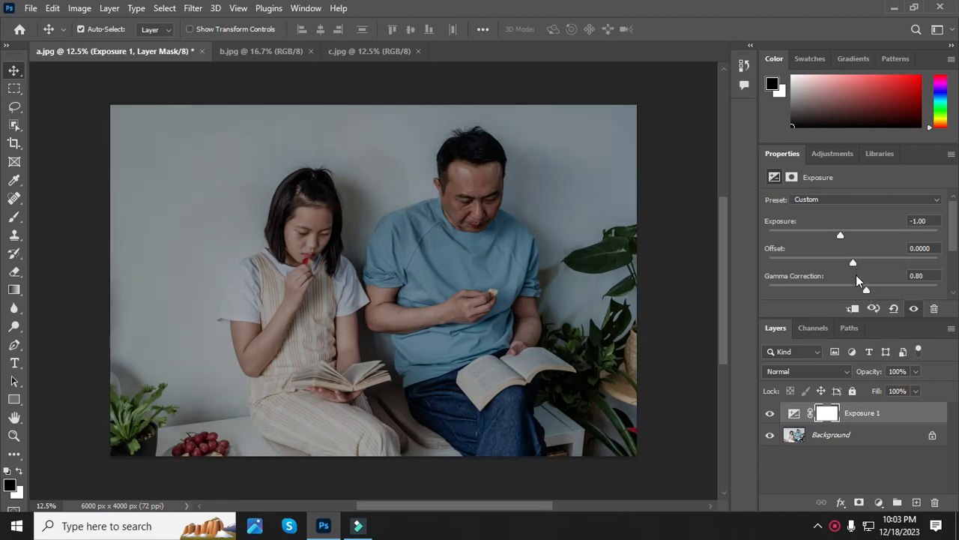
Create a new 1300 x 1300 px RGB document with a white background from the recent custom preset
{"action": "left_click", "coordinate": [32, 9]}
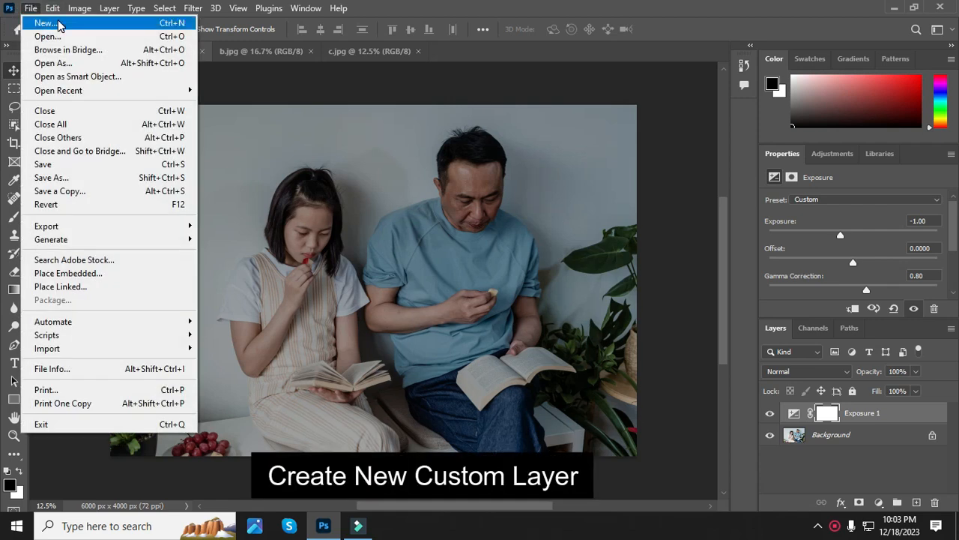
{"action": "left_click", "coordinate": [58, 25]}
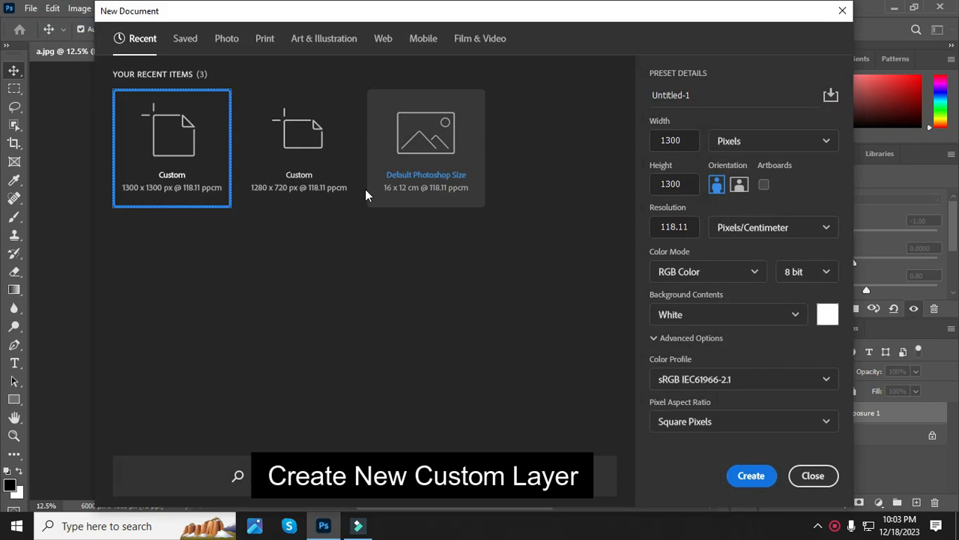
{"action": "left_click", "coordinate": [180, 150]}
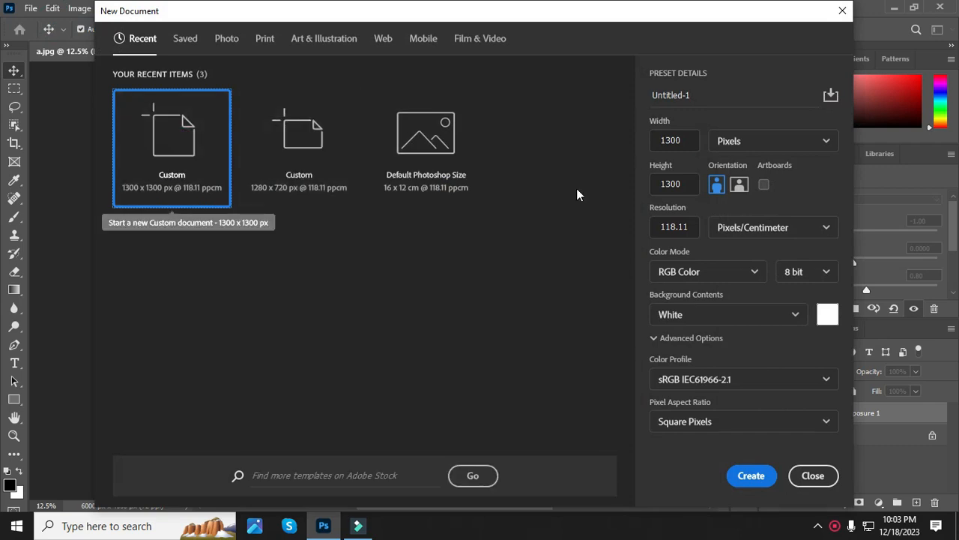
{"action": "left_click", "coordinate": [688, 142]}
{"action": "left_click", "coordinate": [683, 183]}
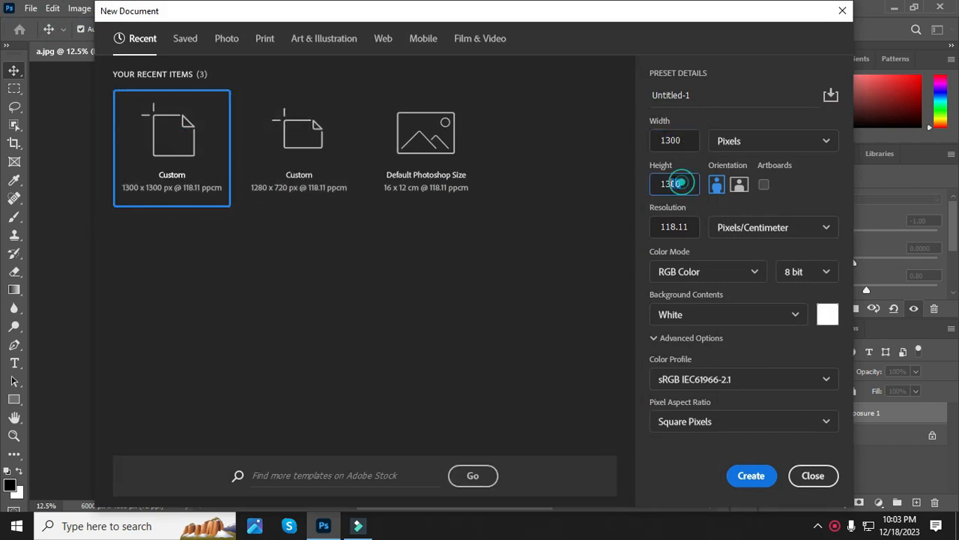
{"action": "left_click", "coordinate": [749, 475]}
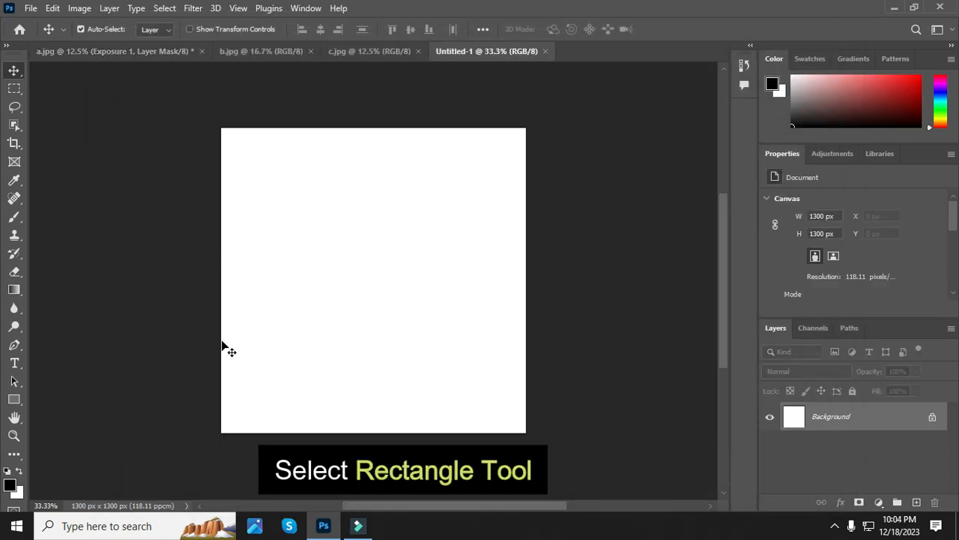
Draw a black rectangle of about 214 x 236 px near the canvas's upper-left corner with the Rectangle Tool
{"action": "right_click", "coordinate": [9, 402]}
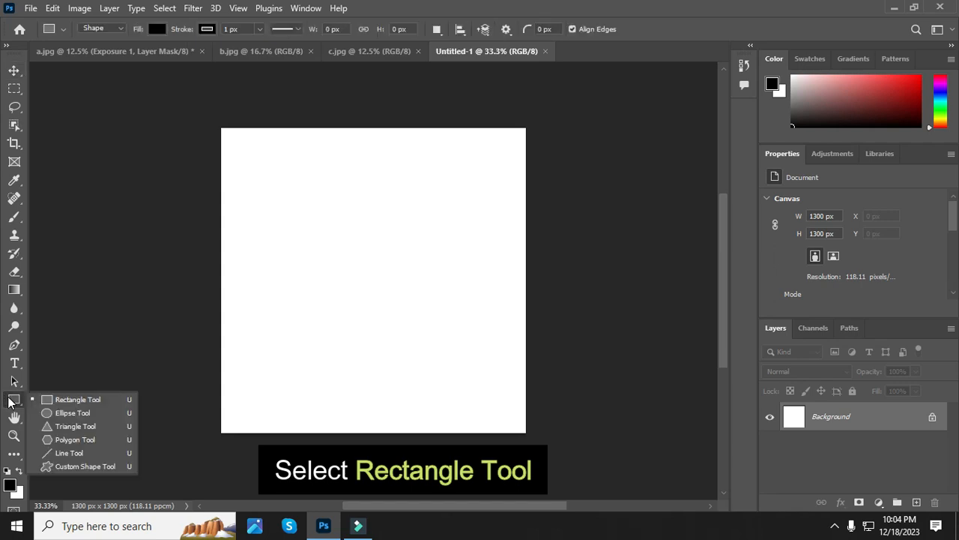
{"action": "left_click", "coordinate": [100, 401]}
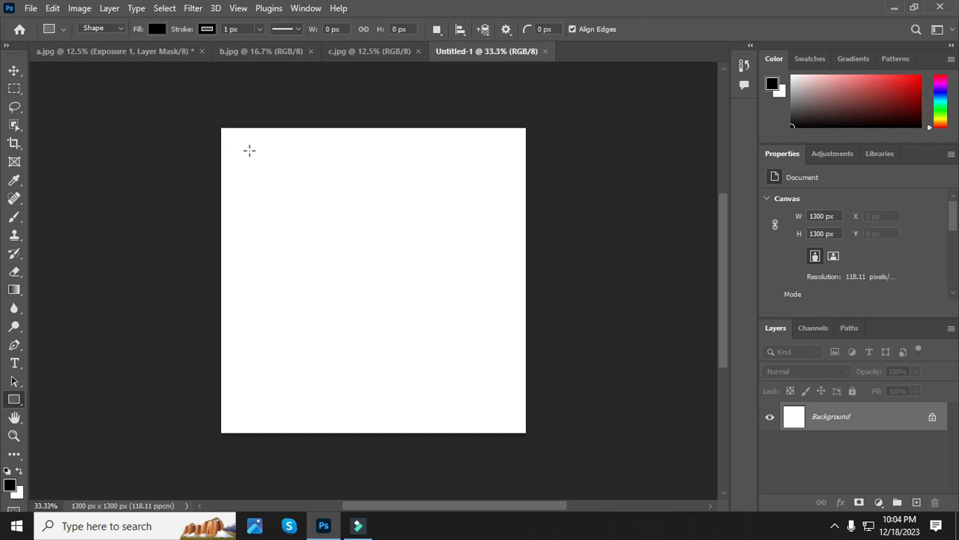
{"action": "left_click_drag", "start_coordinate": [249, 151], "coordinate": [299, 204]}
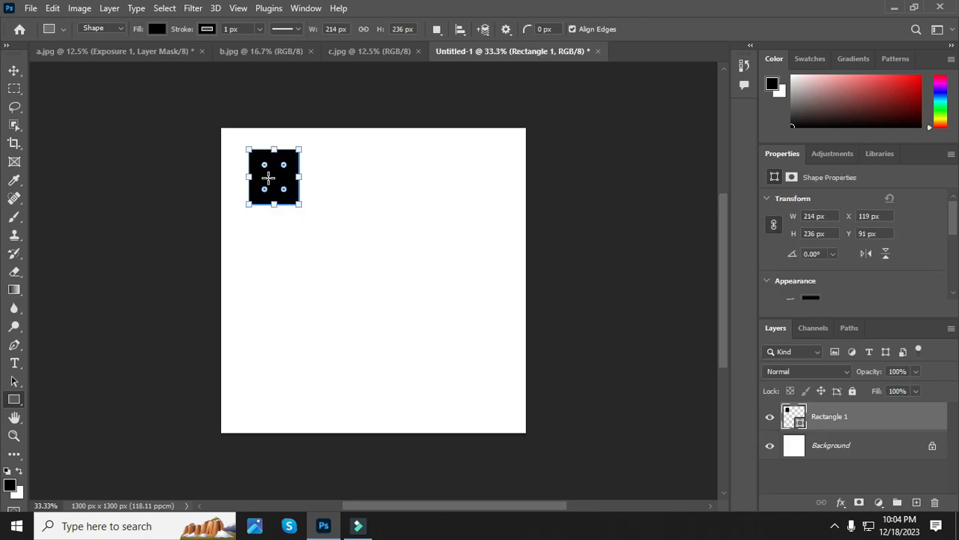
Duplicate the black rectangle sideways to form a row of four evenly spaced rectangles
{"action": "key", "text": "v"}
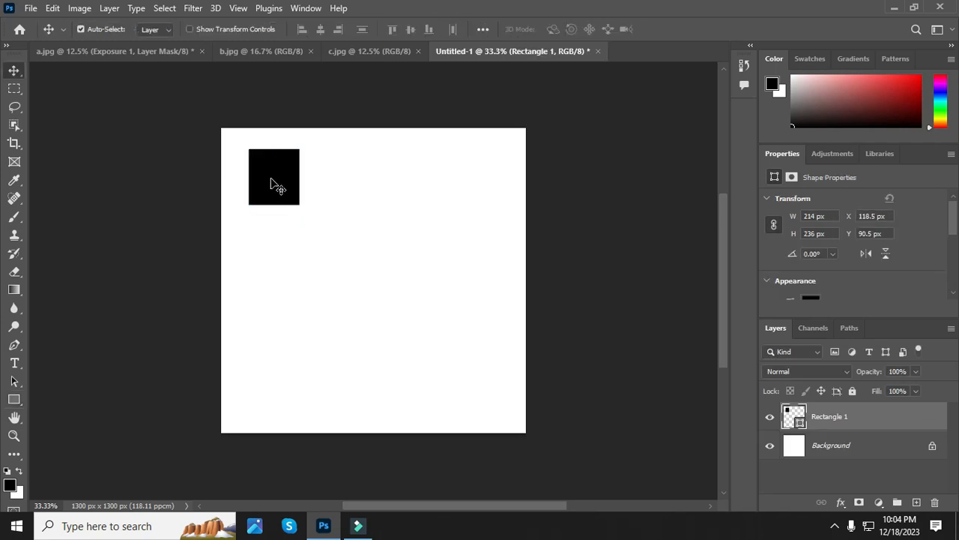
{"action": "left_click_drag", "start_coordinate": [272, 182], "coordinate": [332, 187], "text": "alt"}
{"action": "left_click_drag", "start_coordinate": [229, 138], "coordinate": [373, 213]}
{"action": "left_click_drag", "start_coordinate": [334, 189], "coordinate": [442, 188], "text": "alt"}
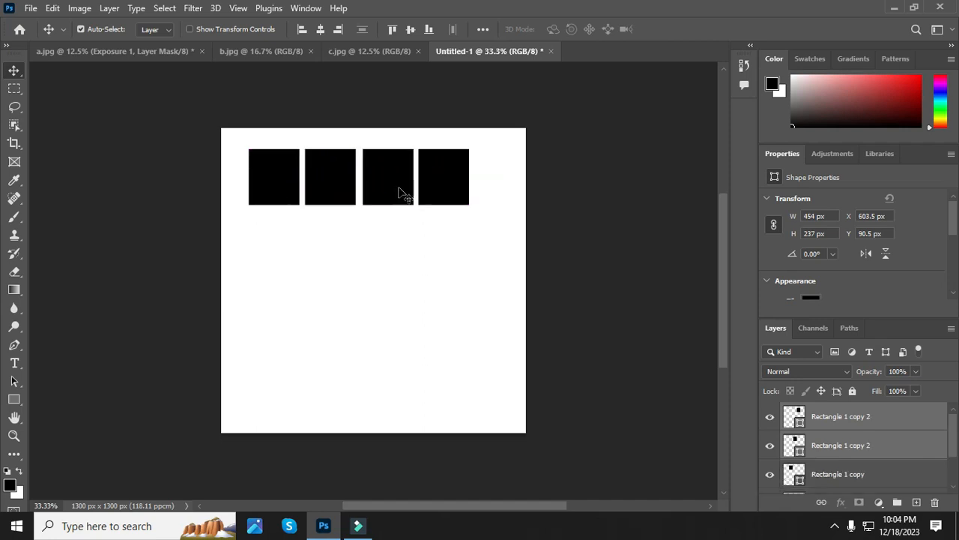
Duplicate the row of rectangles downward, then copy both rows below to build a four-by-four window grid
{"action": "left_click_drag", "start_coordinate": [235, 146], "coordinate": [478, 228]}
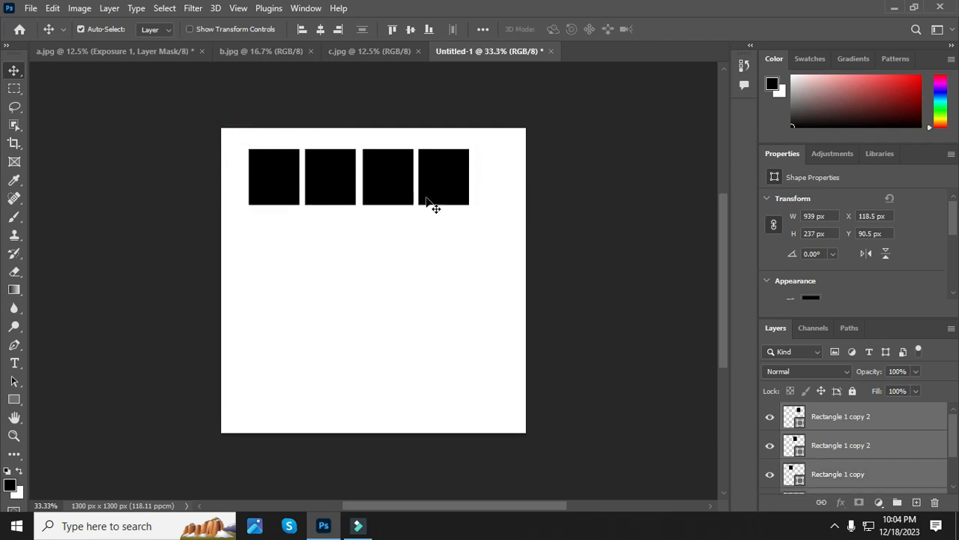
{"action": "left_click_drag", "start_coordinate": [401, 205], "coordinate": [402, 257]}
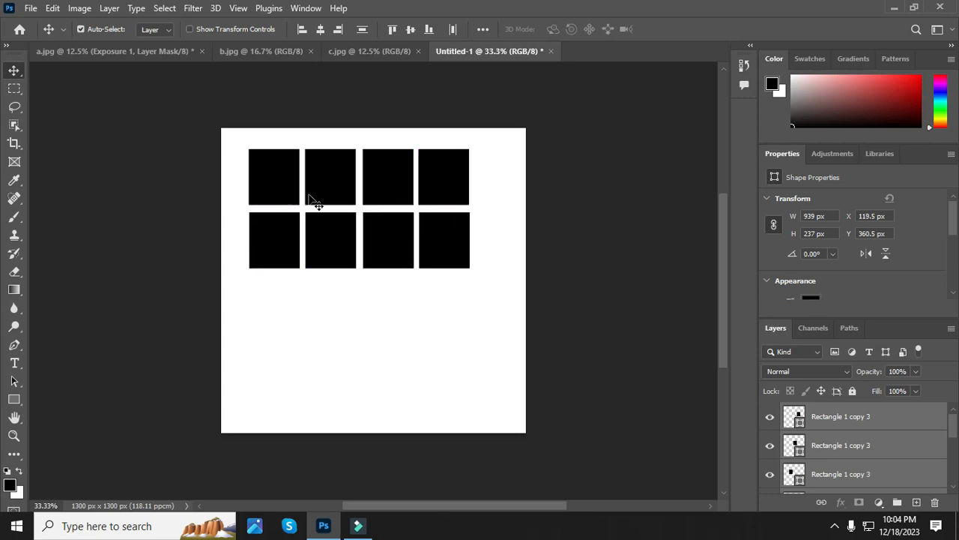
{"action": "left_click_drag", "start_coordinate": [234, 141], "coordinate": [476, 285]}
{"action": "left_click_drag", "start_coordinate": [395, 251], "coordinate": [392, 381], "text": "alt"}
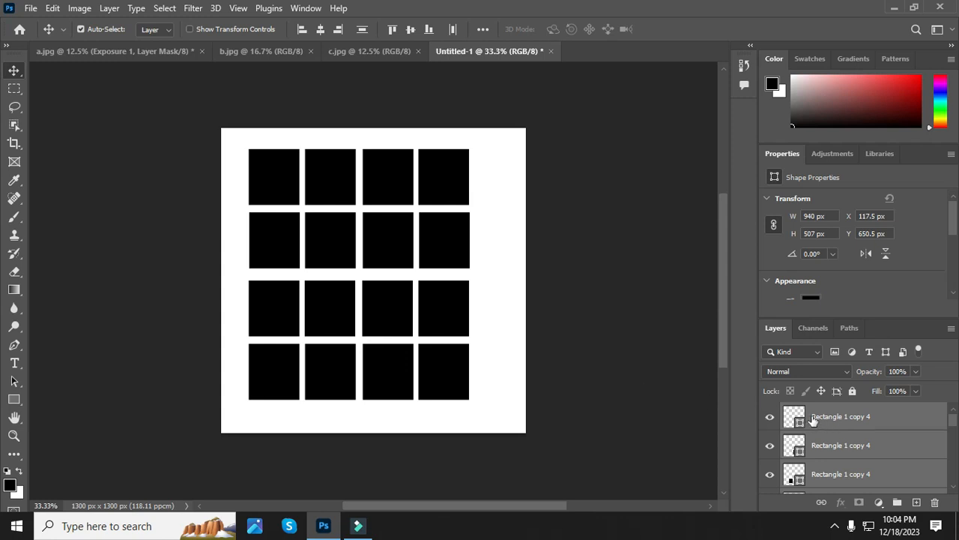
Select all sixteen rectangles and merge their shapes into a single layer
{"action": "left_click_drag", "start_coordinate": [225, 132], "coordinate": [487, 413]}
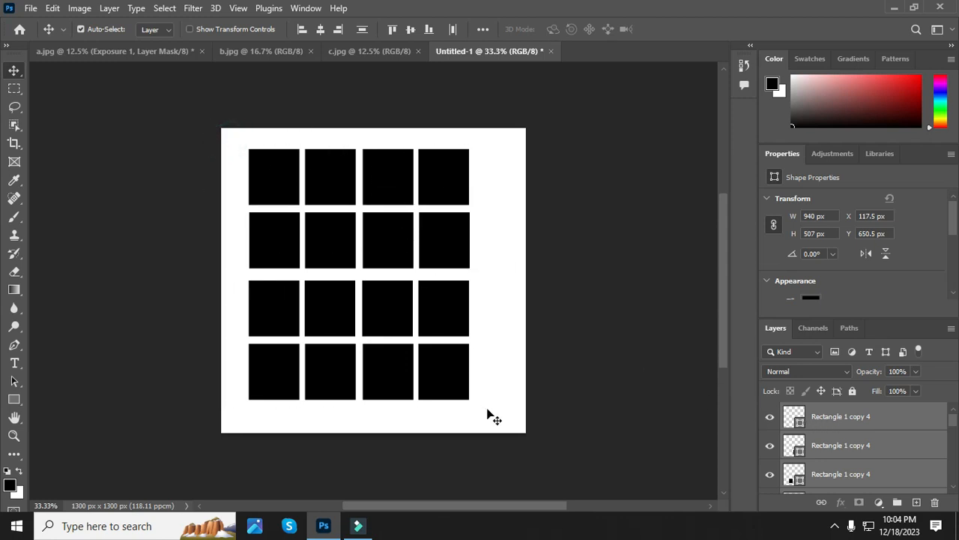
{"action": "right_click", "coordinate": [850, 422]}
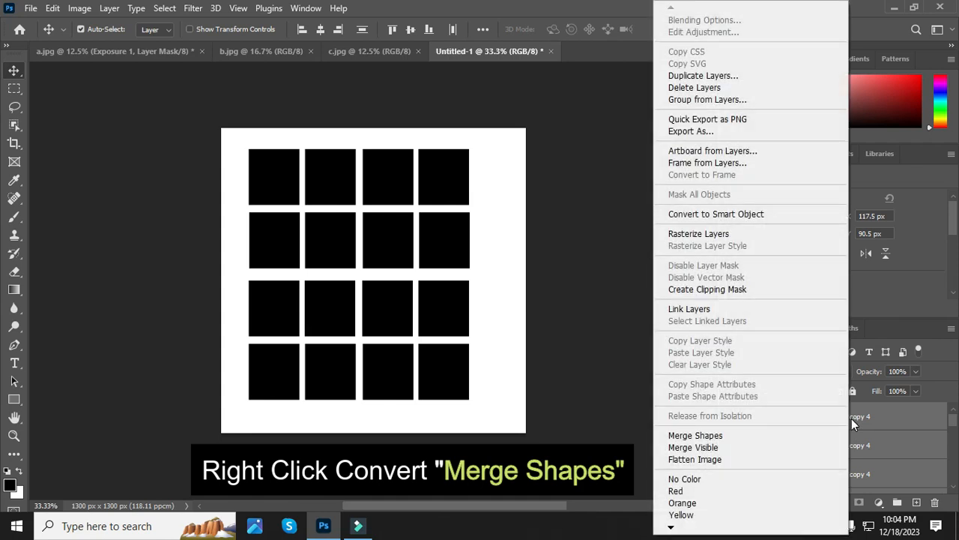
{"action": "left_click", "coordinate": [732, 439]}
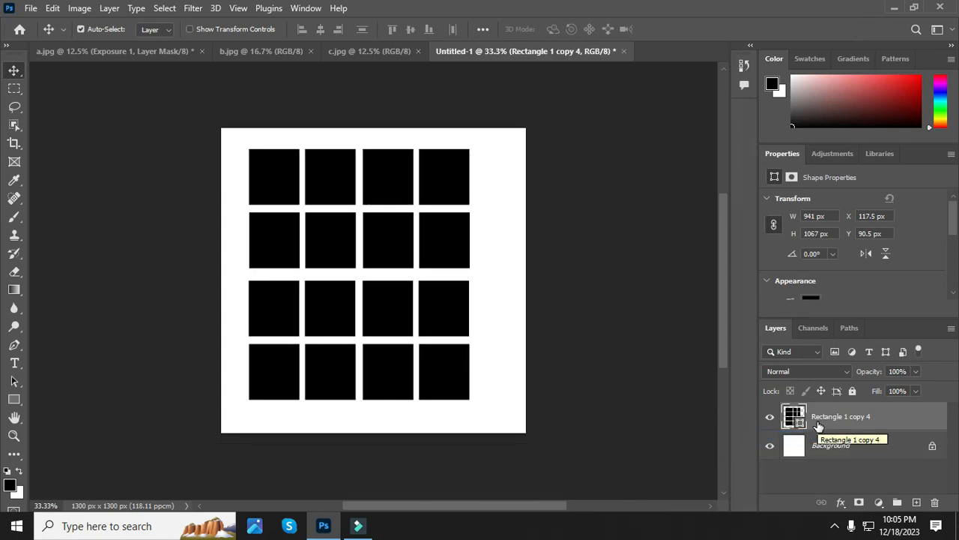
Place the image pngwing.com.png into the document as an embedded object
{"action": "left_click", "coordinate": [31, 8]}
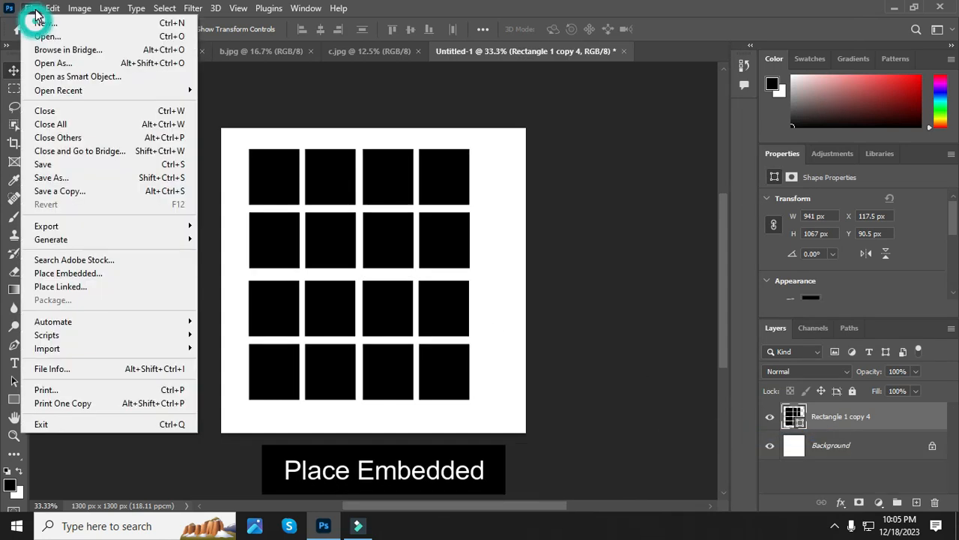
{"action": "left_click", "coordinate": [109, 280]}
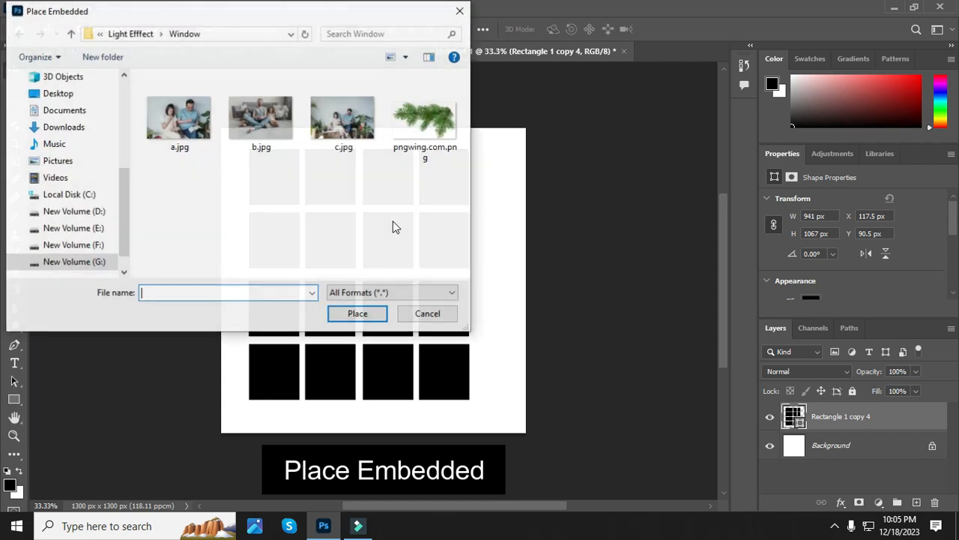
{"action": "left_click", "coordinate": [415, 145]}
{"action": "left_click", "coordinate": [359, 314]}
Enlarge the pine branch to about 1254 x 734 px and position it over the upper half of the grid
{"action": "left_click_drag", "start_coordinate": [382, 285], "coordinate": [501, 368]}
{"action": "left_click_drag", "start_coordinate": [473, 316], "coordinate": [420, 171]}
{"action": "left_click_drag", "start_coordinate": [447, 203], "coordinate": [559, 268]}
{"action": "left_click_drag", "start_coordinate": [502, 217], "coordinate": [460, 205]}
{"action": "left_click_drag", "start_coordinate": [509, 252], "coordinate": [561, 278]}
{"action": "left_click_drag", "start_coordinate": [495, 229], "coordinate": [454, 222]}
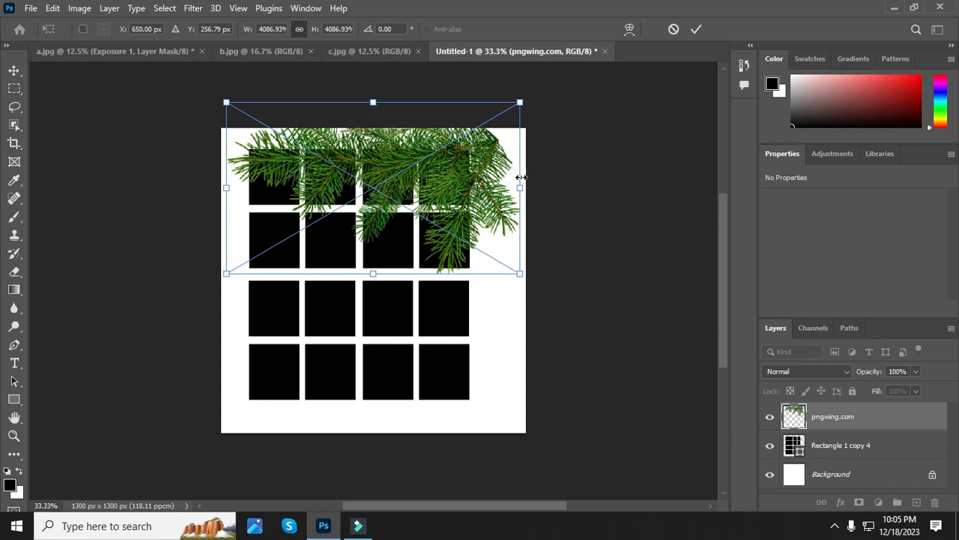
{"action": "left_click", "coordinate": [695, 29]}
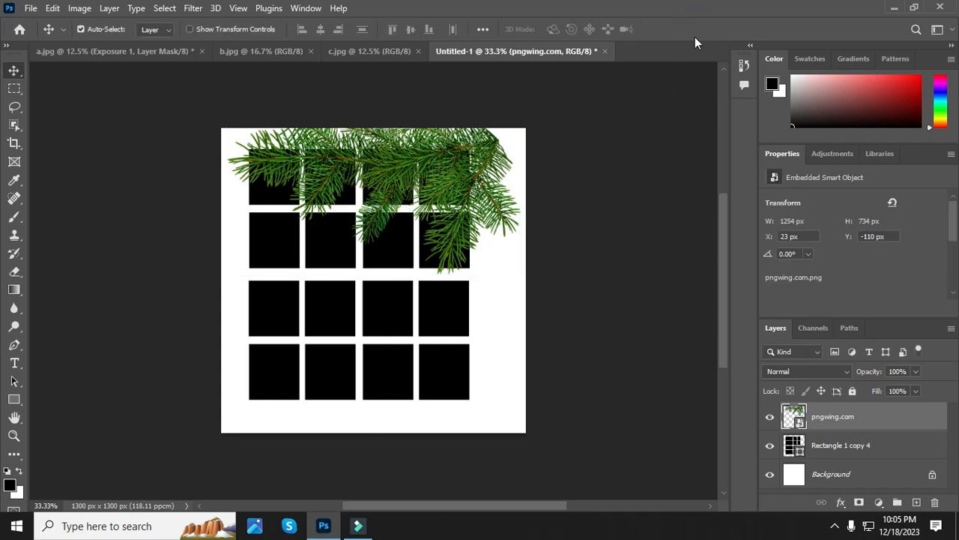
Rasterize the pine branch layer and clip it to the rectangle grid with a clipping mask
{"action": "right_click", "coordinate": [827, 418]}
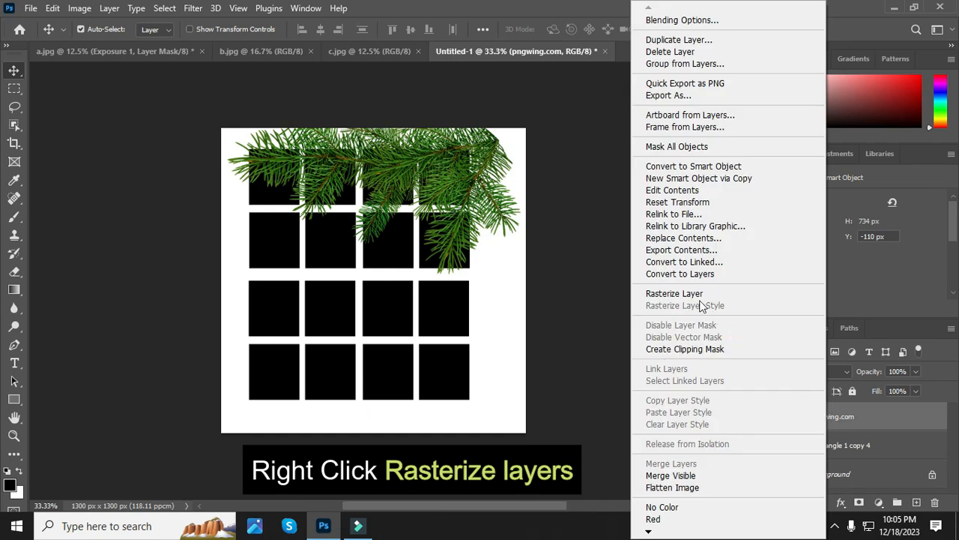
{"action": "left_click", "coordinate": [697, 296]}
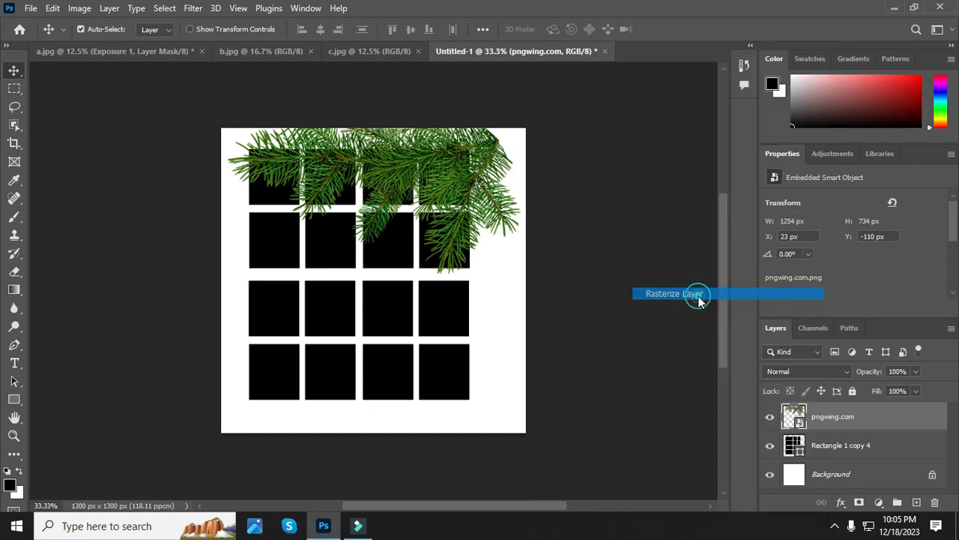
{"action": "right_click", "coordinate": [820, 419]}
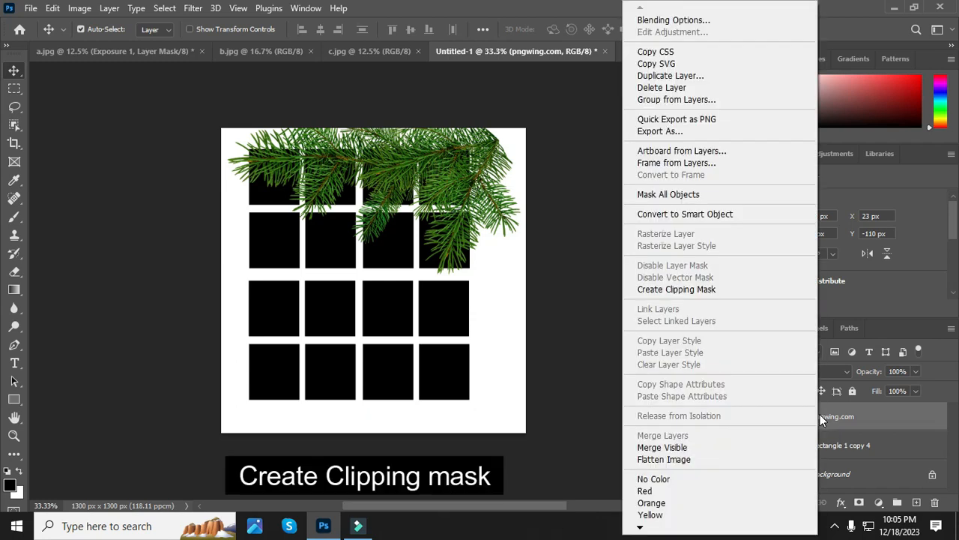
{"action": "left_click", "coordinate": [736, 290]}
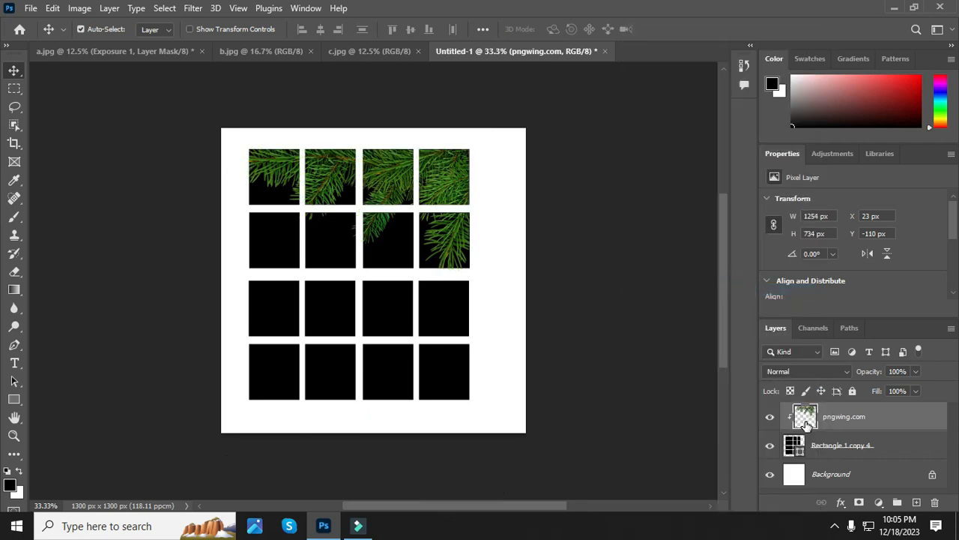
Invert the pine branch layer's colors and merge it with the rectangle grid layer
{"action": "left_click", "coordinate": [806, 424]}
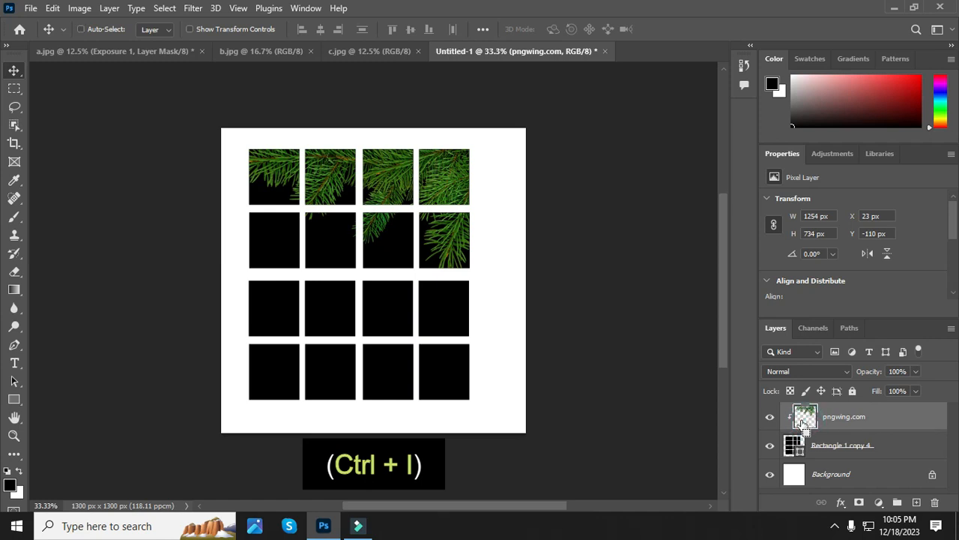
{"action": "key", "text": "ctrl+i"}
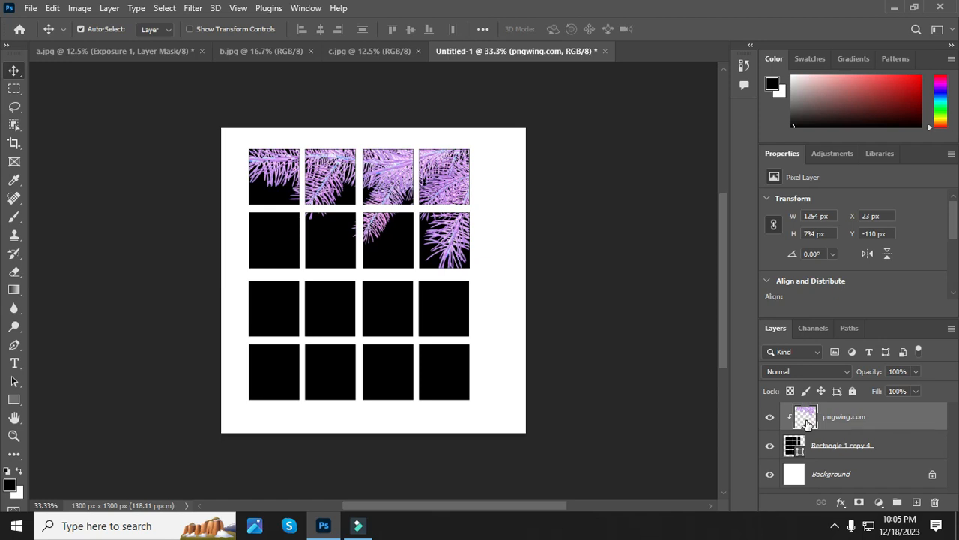
{"action": "left_click", "coordinate": [847, 448]}
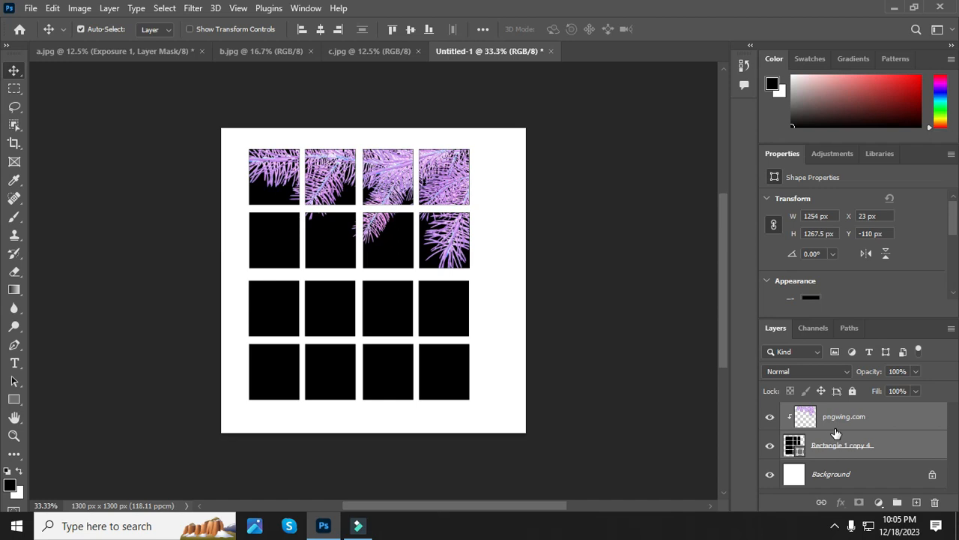
{"action": "right_click", "coordinate": [837, 417]}
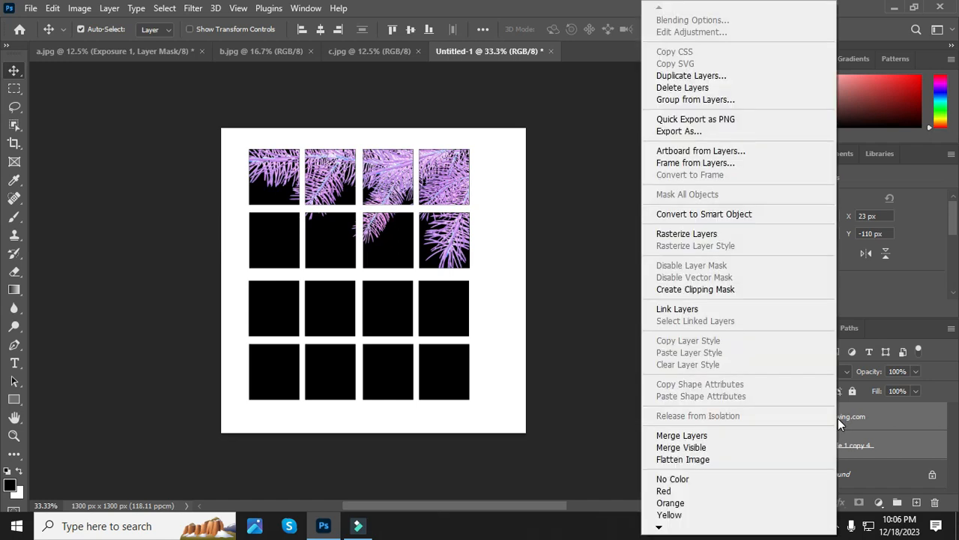
{"action": "left_click", "coordinate": [719, 437]}
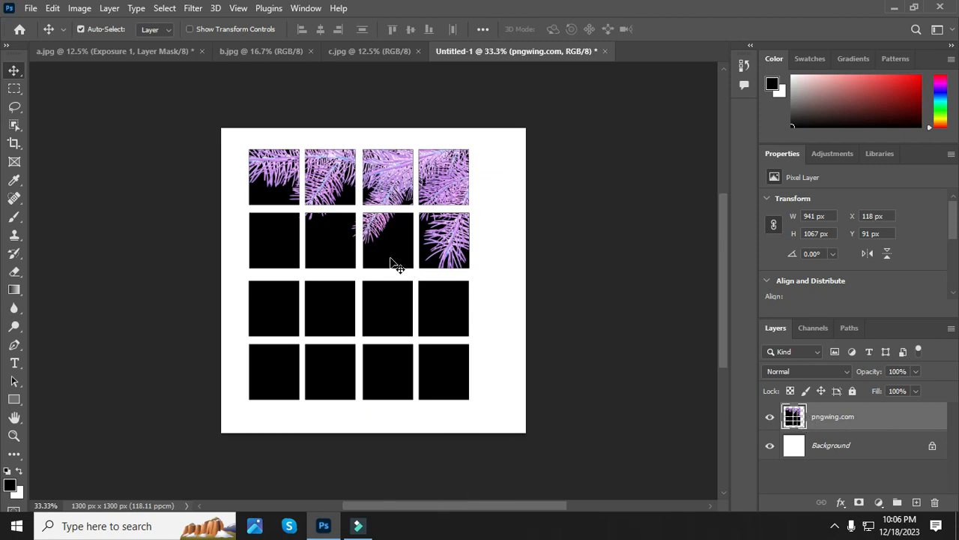
Slant the merged window grid with a Perspective transform, top edge leftward and bottom edge rightward, and nudge it slightly right
{"action": "key", "text": "ctrl+t"}
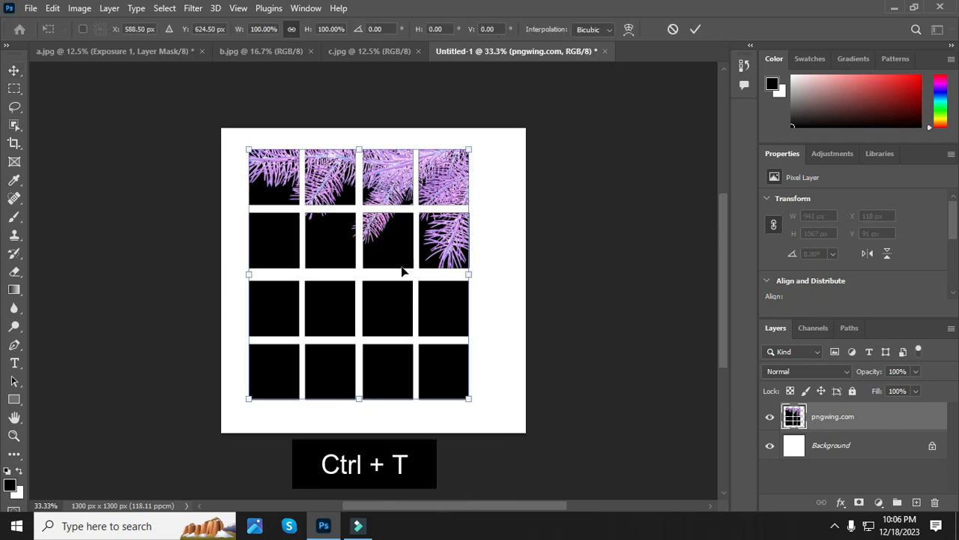
{"action": "right_click", "coordinate": [403, 264]}
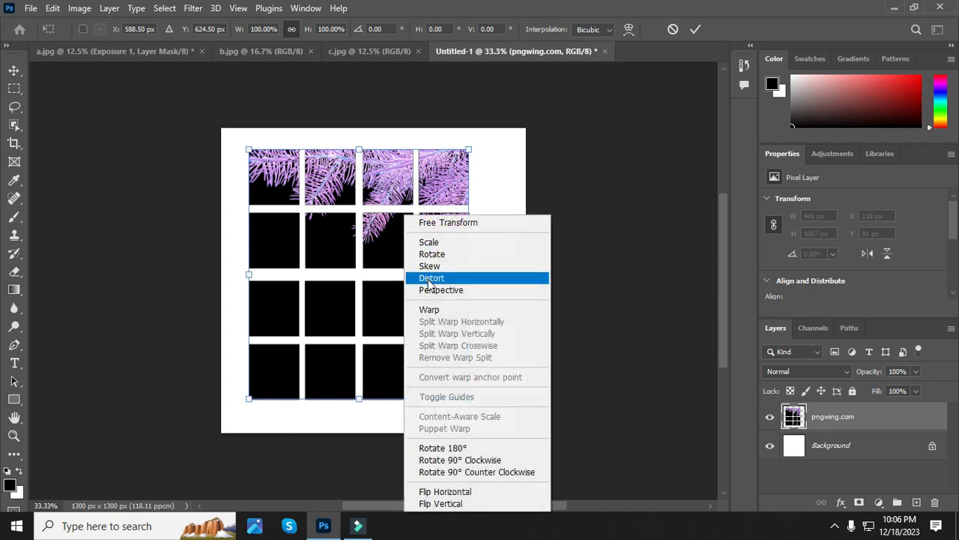
{"action": "left_click", "coordinate": [459, 291]}
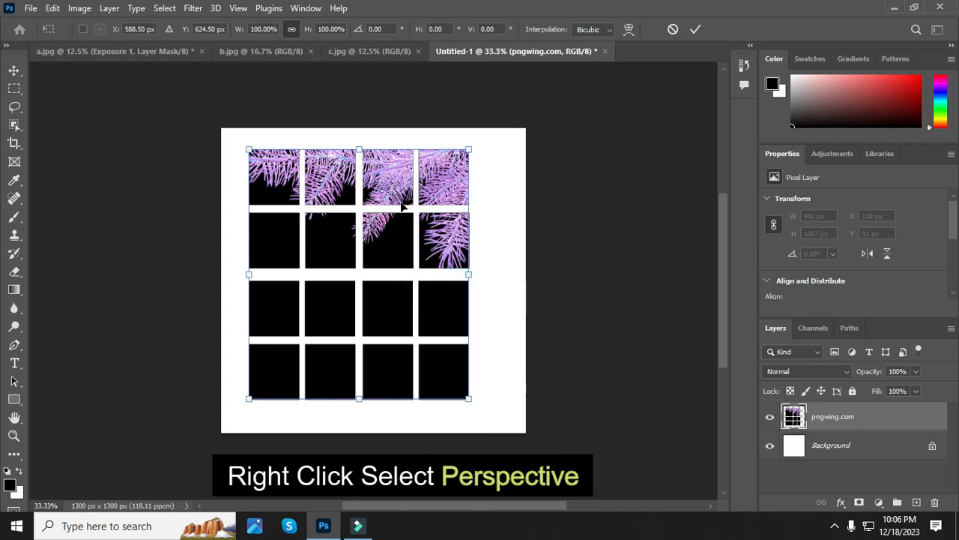
{"action": "left_click_drag", "start_coordinate": [359, 154], "coordinate": [341, 150]}
{"action": "left_click_drag", "start_coordinate": [357, 402], "coordinate": [386, 434]}
{"action": "left_click_drag", "start_coordinate": [341, 152], "coordinate": [342, 156]}
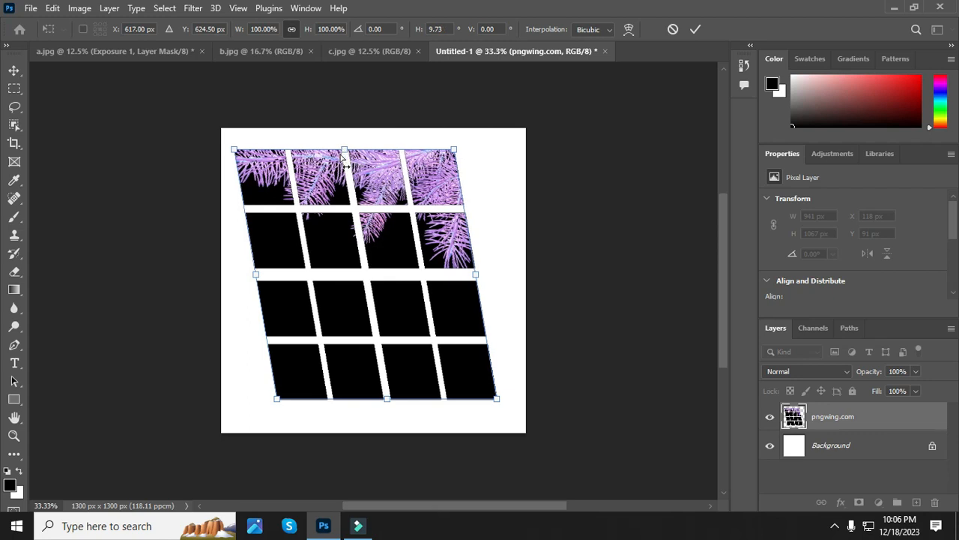
{"action": "left_click", "coordinate": [697, 30]}
{"action": "left_click_drag", "start_coordinate": [395, 256], "coordinate": [404, 256]}
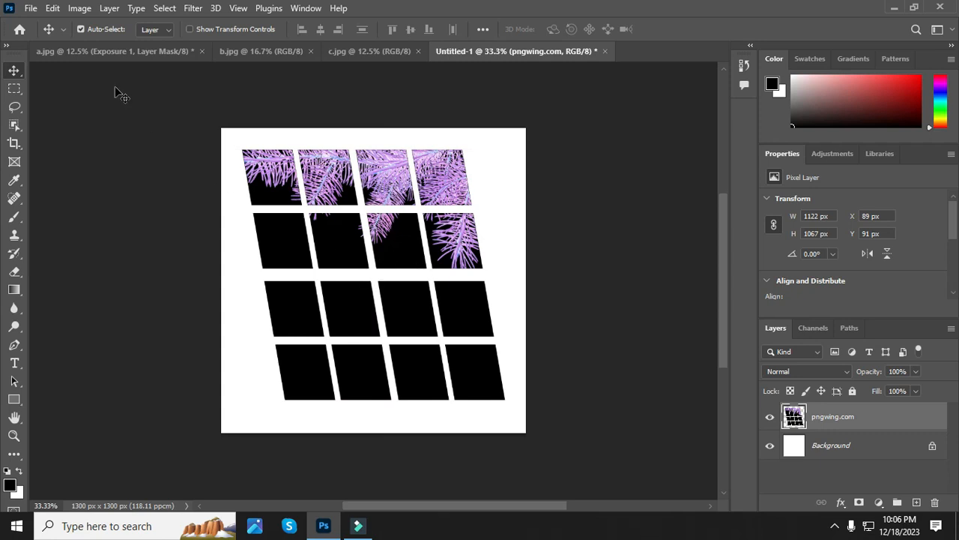
Define the slanted pine-branch window grid as a brush preset named "Window Brush 1"
{"action": "left_click", "coordinate": [53, 9]}
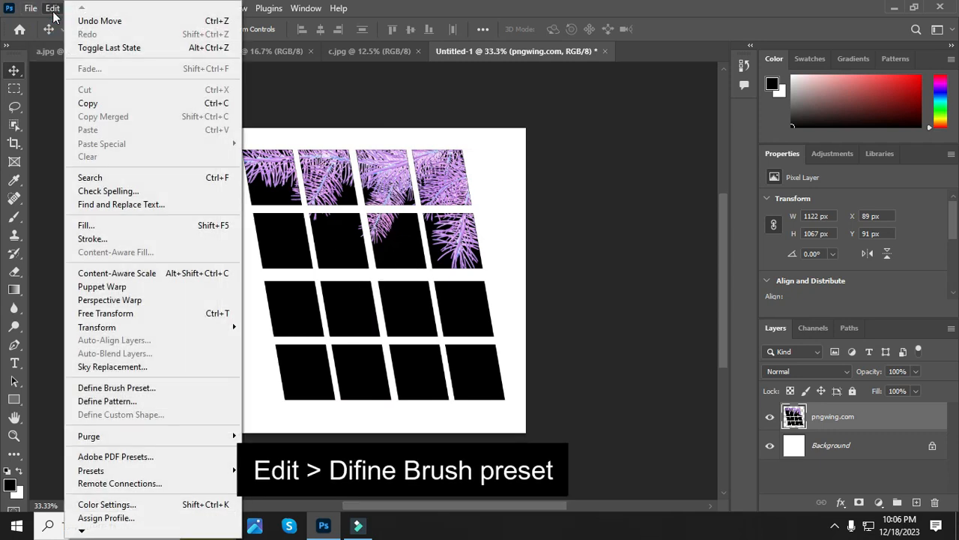
{"action": "left_click", "coordinate": [178, 390]}
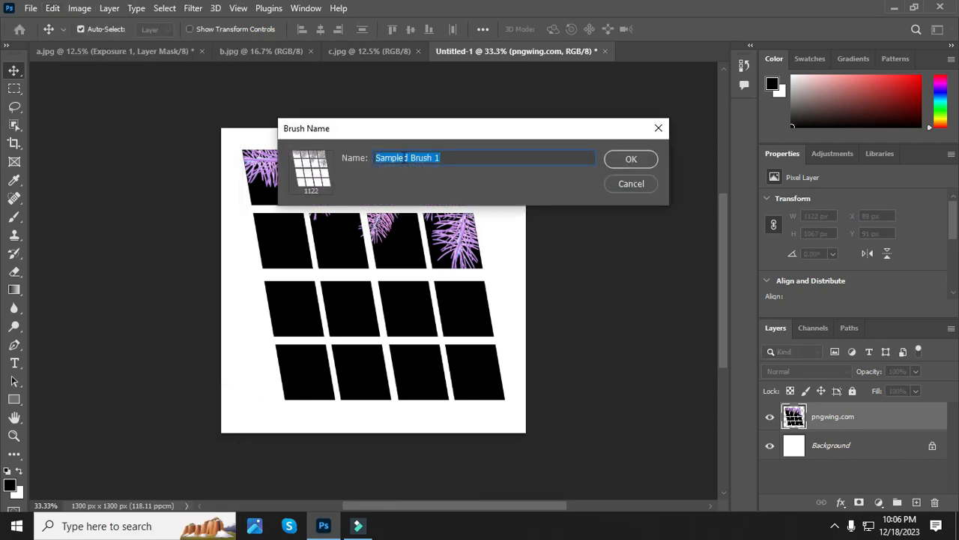
{"action": "left_click_drag", "start_coordinate": [407, 158], "coordinate": [373, 158]}
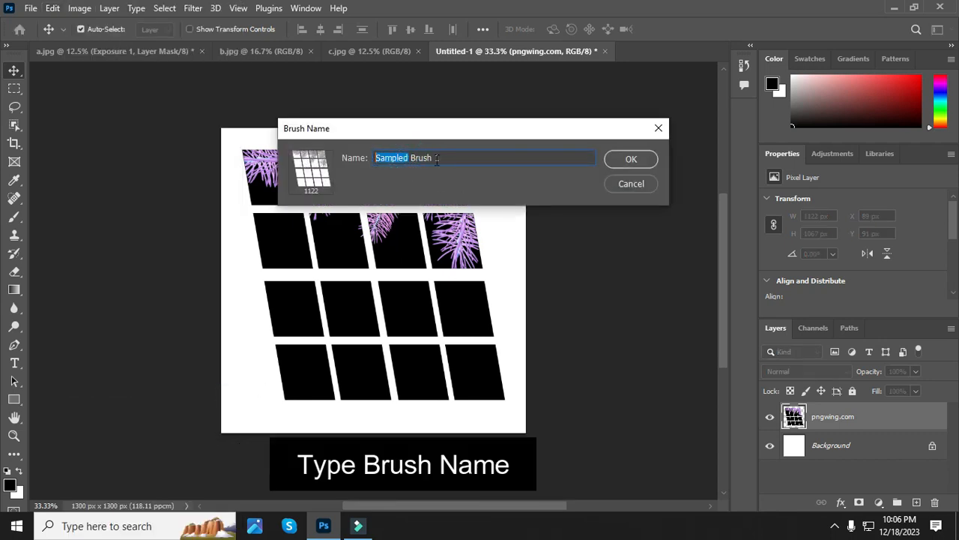
{"action": "key", "text": "BackSpace"}
{"action": "type", "text": "Window"}
{"action": "left_click", "coordinate": [612, 158]}
{"action": "key", "text": "b"}
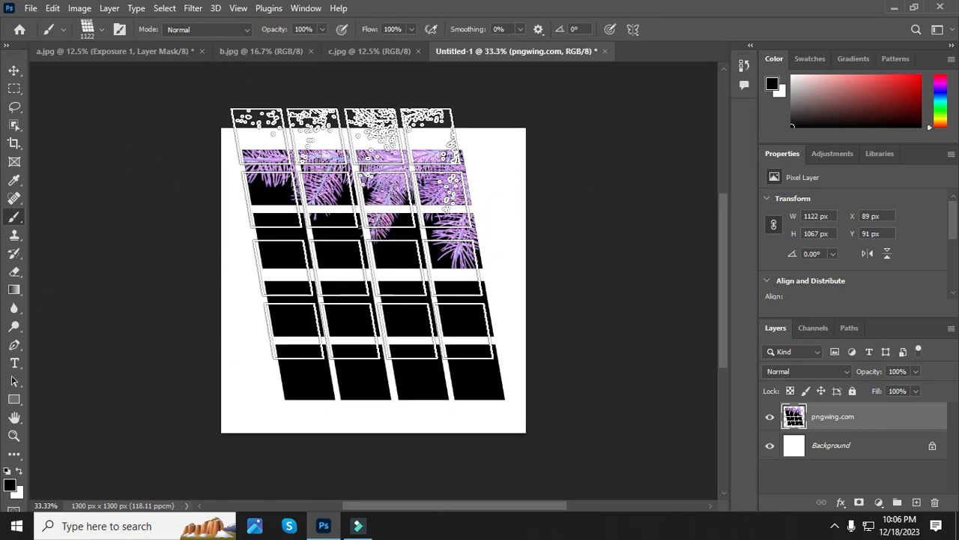
{"action": "key", "text": "v"}
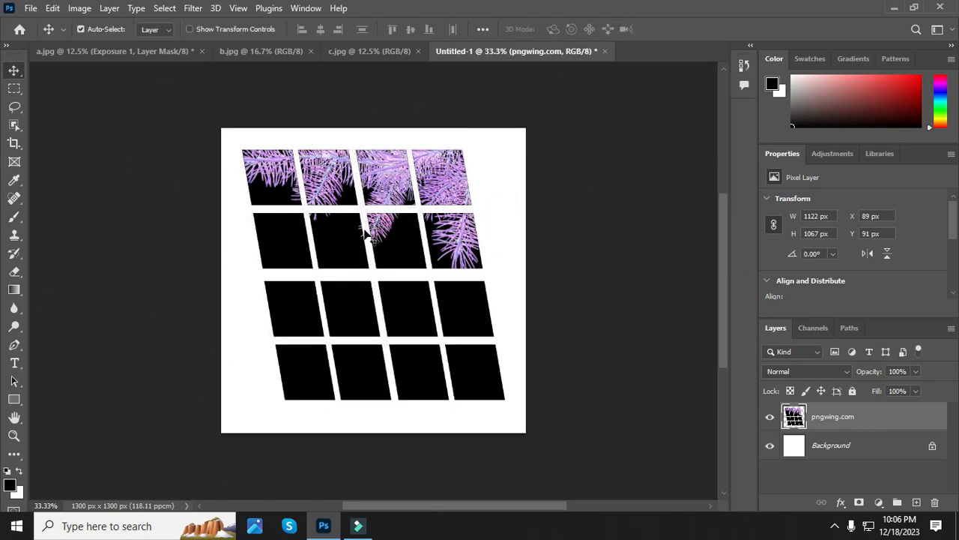
In a.jpg, stamp the window brush in black at 4291 px on the Exposure 1 mask, centred over the two seated people
{"action": "left_click", "coordinate": [92, 55]}
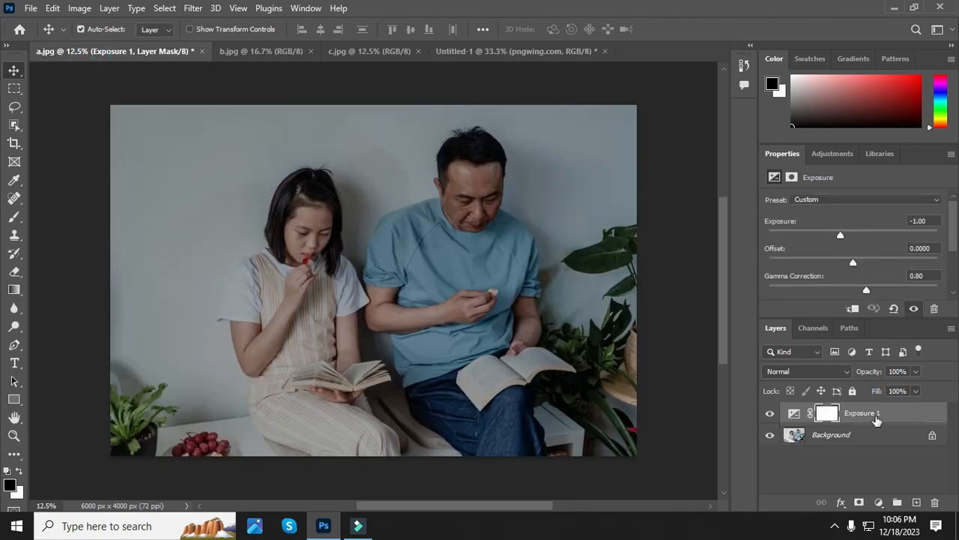
{"action": "left_click", "coordinate": [827, 416]}
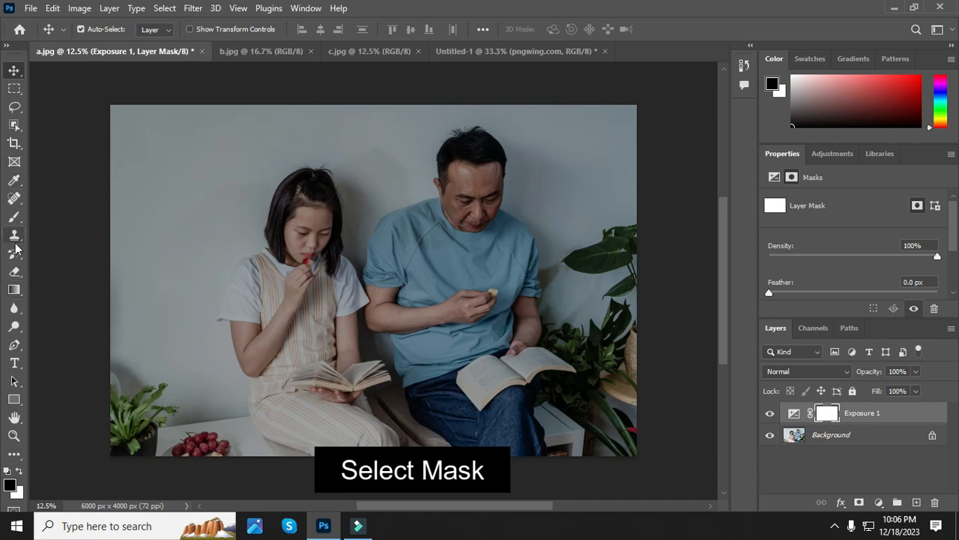
{"action": "left_click", "coordinate": [14, 217]}
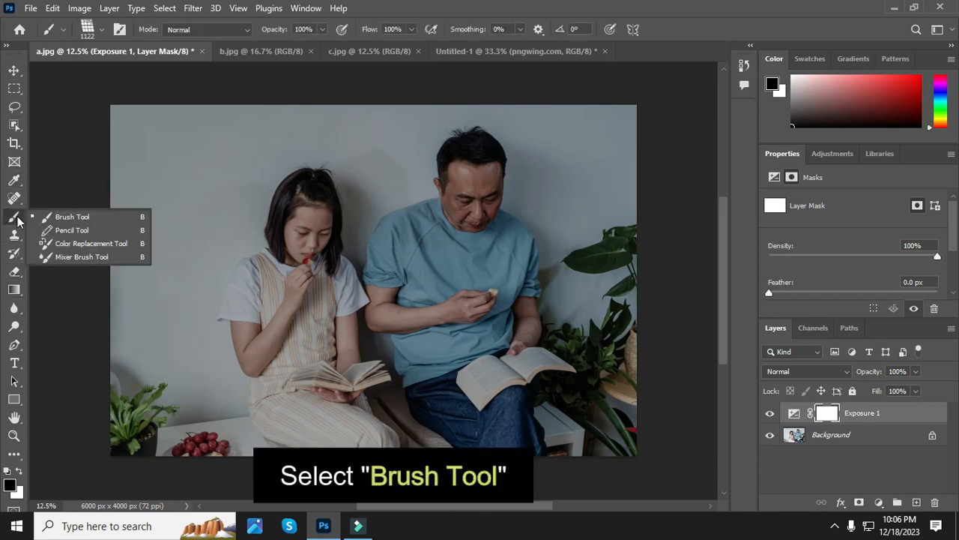
{"action": "left_click", "coordinate": [96, 217]}
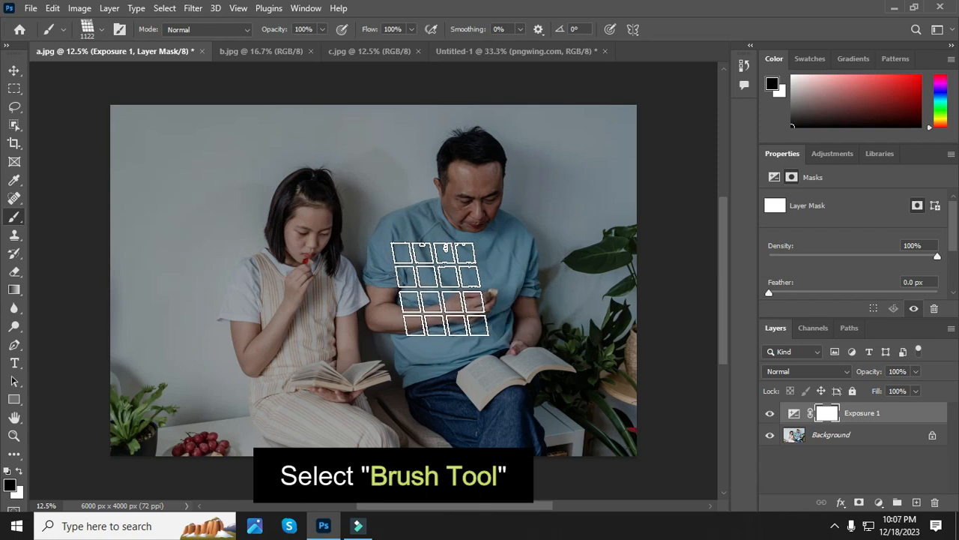
{"action": "left_click", "coordinate": [104, 31]}
{"action": "left_click_drag", "start_coordinate": [158, 73], "coordinate": [165, 74]}
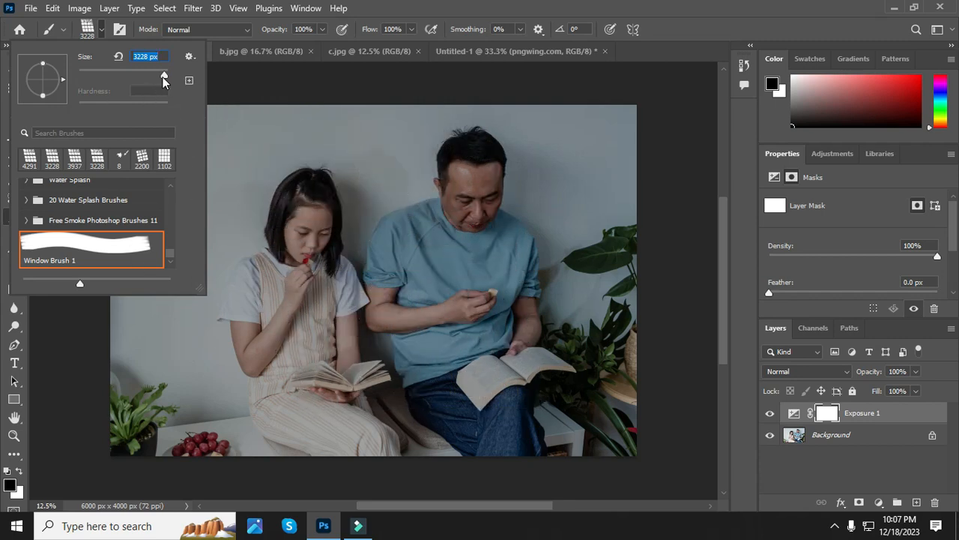
{"action": "left_click_drag", "start_coordinate": [163, 77], "coordinate": [166, 75]}
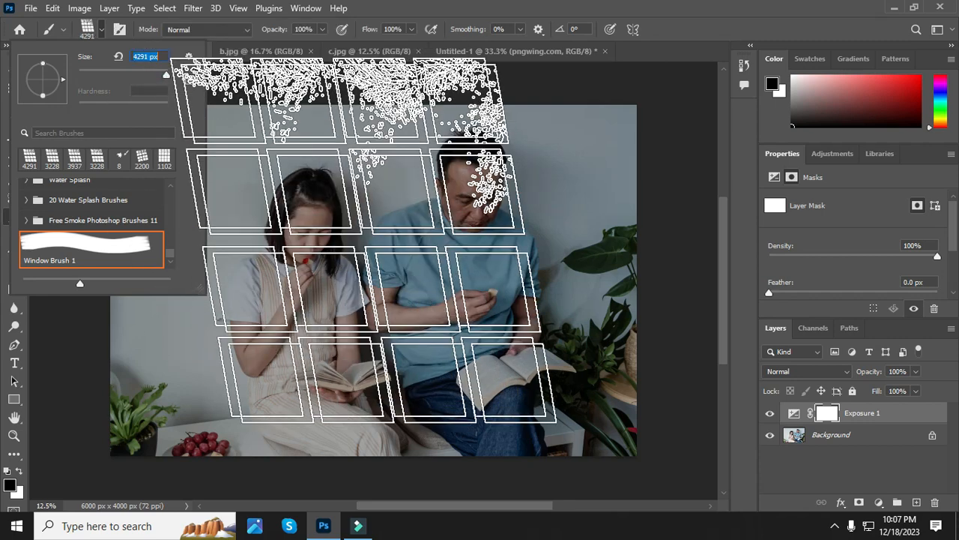
{"action": "key", "text": "Return"}
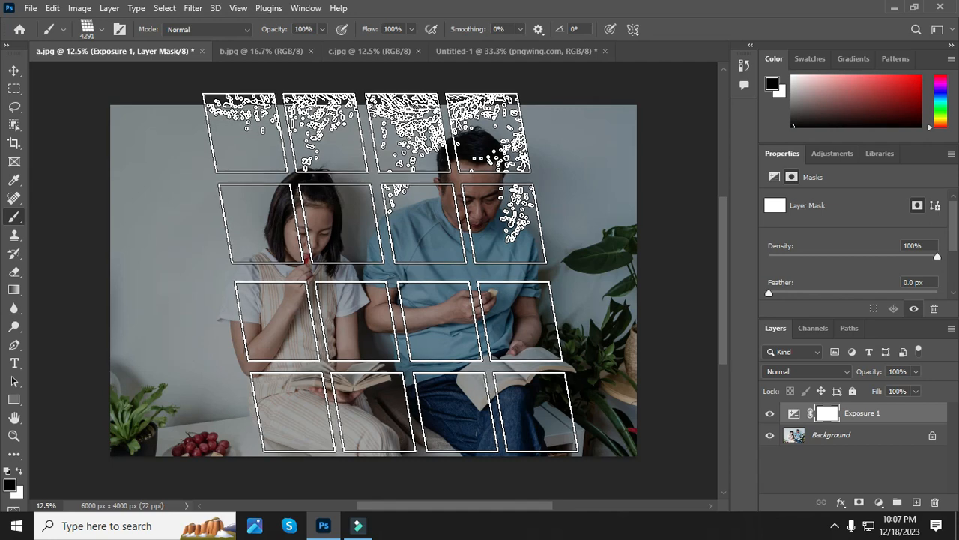
{"action": "left_click", "coordinate": [390, 273]}
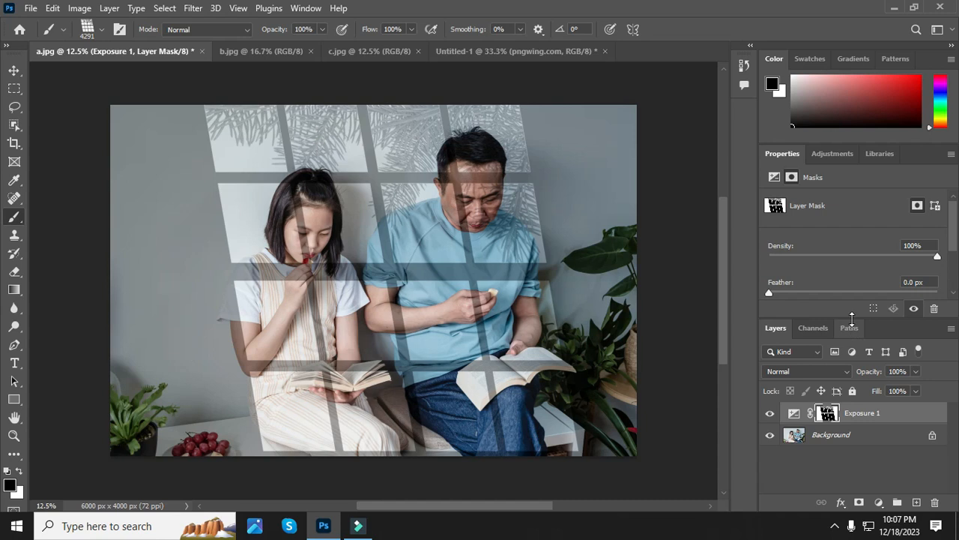
Feather the Exposure 1 layer mask in a.jpg by 20 px to soften the window light
{"action": "mouse_move", "coordinate": [771, 293]}
{"action": "left_mouse_down"}
{"action": "mouse_move", "coordinate": [844, 298]}
{"action": "mouse_move", "coordinate": [781, 292]}
{"action": "left_mouse_up"}
{"action": "left_click", "coordinate": [304, 8]}
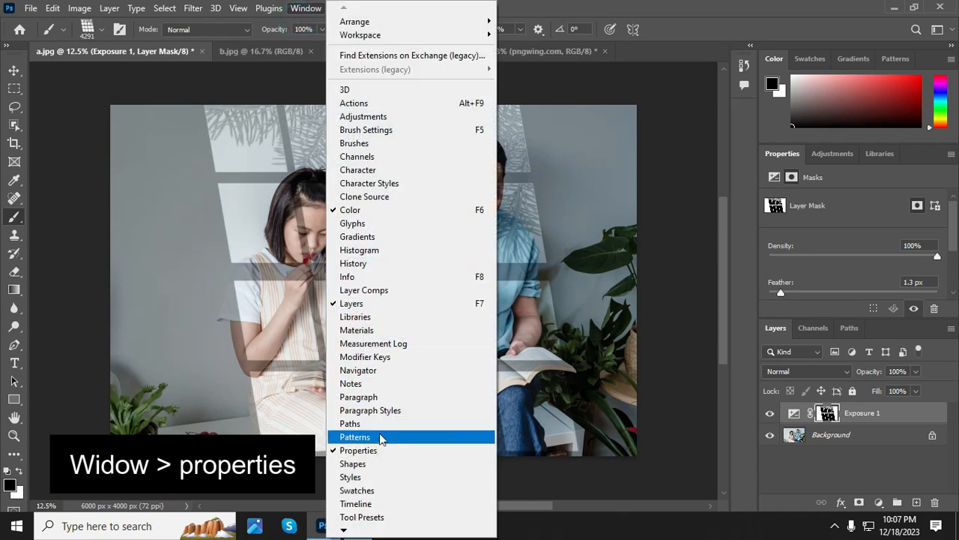
{"action": "left_click", "coordinate": [358, 450]}
{"action": "left_click_drag", "start_coordinate": [783, 293], "coordinate": [843, 294]}
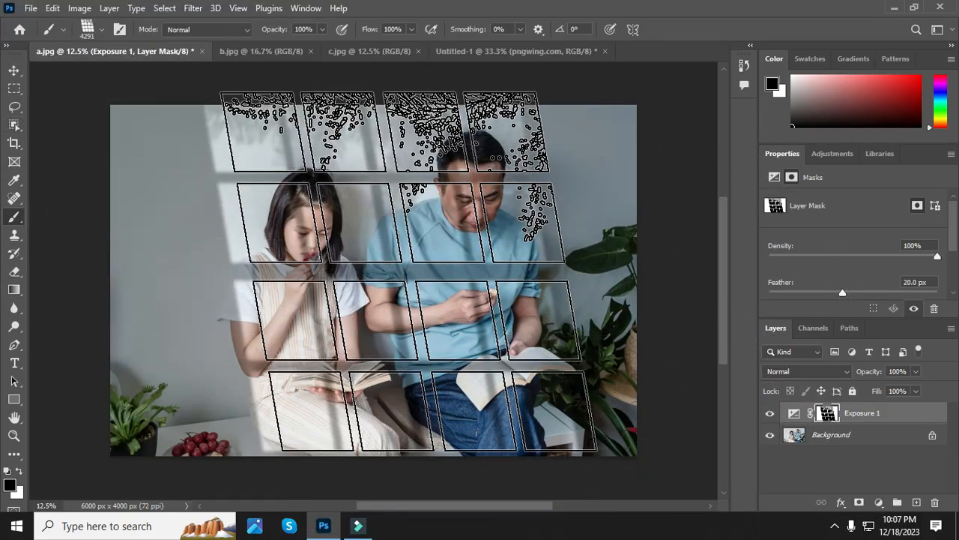
{"action": "key", "text": "v"}
{"action": "scroll", "coordinate": [397, 275], "scroll_direction": "down", "scroll_amount": 3}
{"action": "scroll", "coordinate": [364, 238], "scroll_direction": "up", "scroll_amount": 2}
{"action": "scroll", "coordinate": [365, 240], "scroll_direction": "down", "scroll_amount": 1}
{"action": "scroll", "coordinate": [385, 249], "scroll_direction": "up", "scroll_amount": 2}
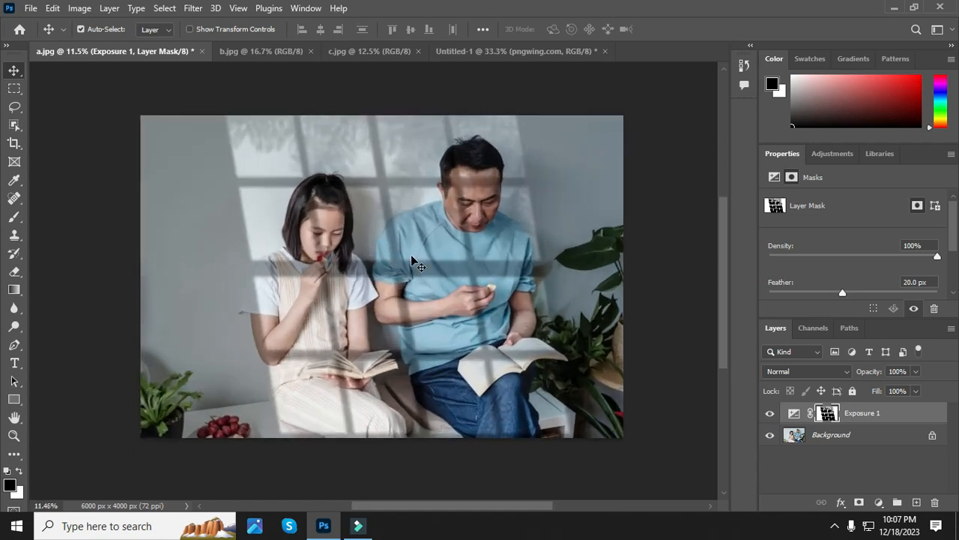
In b.jpg, add an Exposure adjustment layer with exposure -1.28 and gamma correction 0.74
{"action": "left_click", "coordinate": [261, 52]}
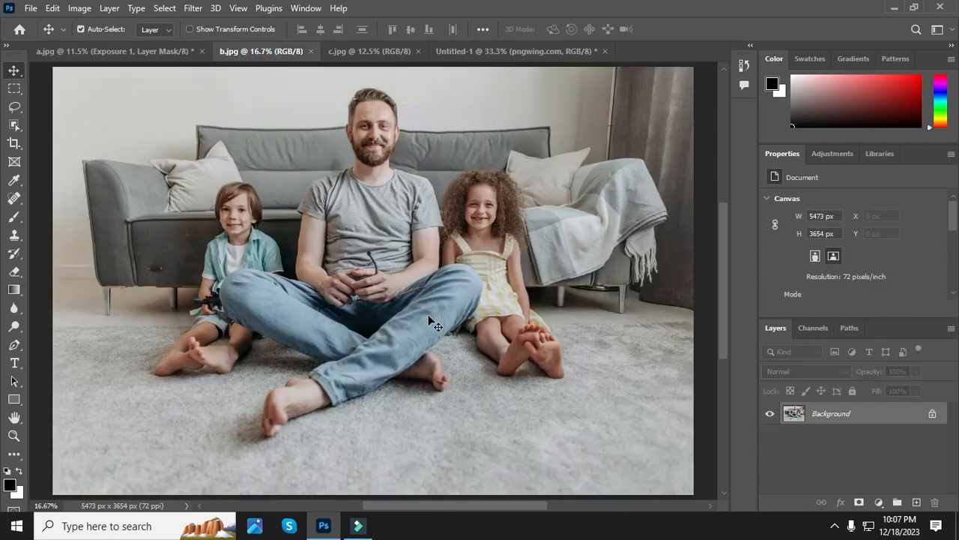
{"action": "left_click", "coordinate": [879, 502]}
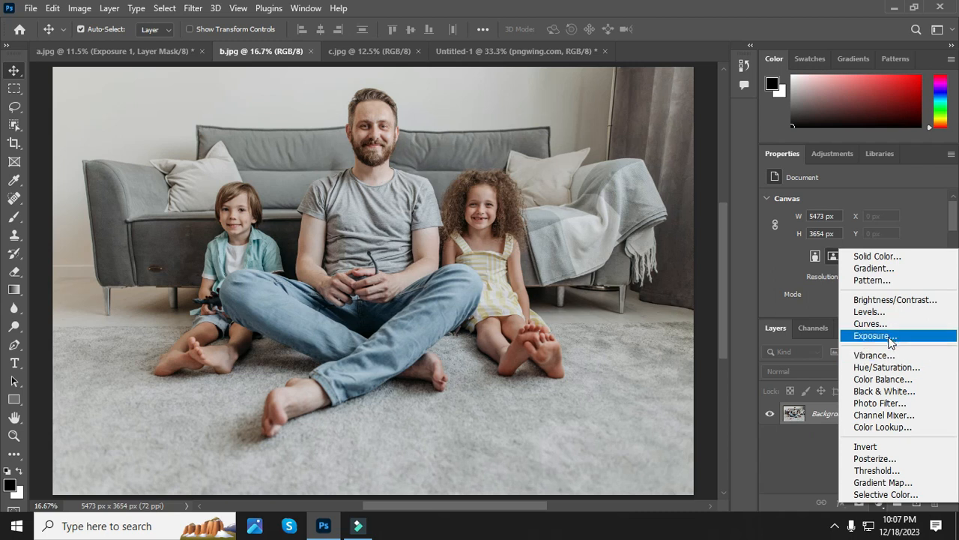
{"action": "left_click", "coordinate": [873, 335]}
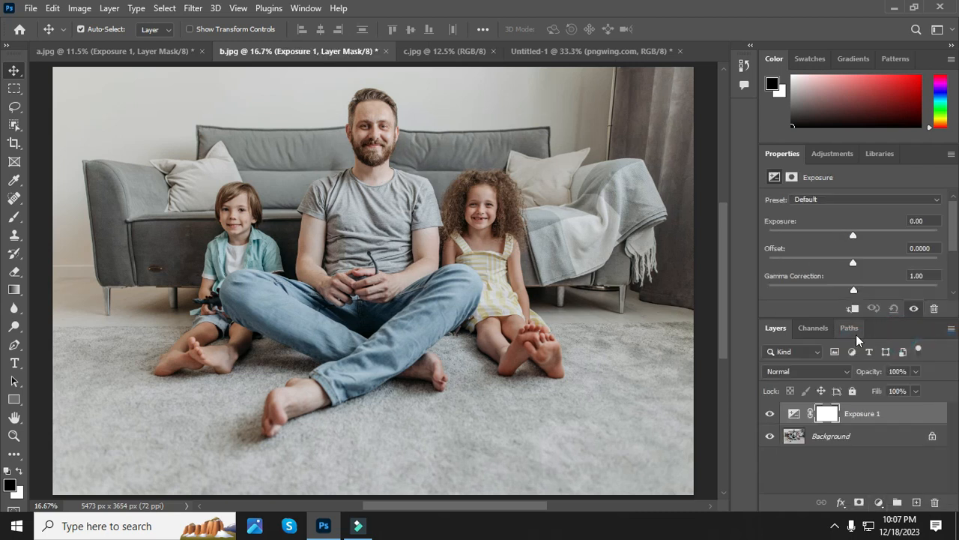
{"action": "left_click_drag", "start_coordinate": [852, 233], "coordinate": [836, 235]}
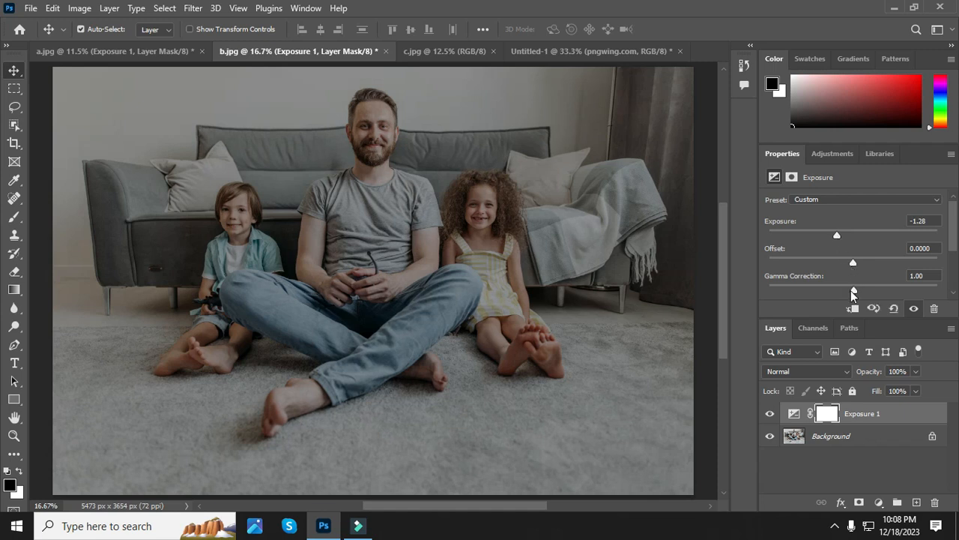
{"action": "left_click_drag", "start_coordinate": [854, 290], "coordinate": [871, 290]}
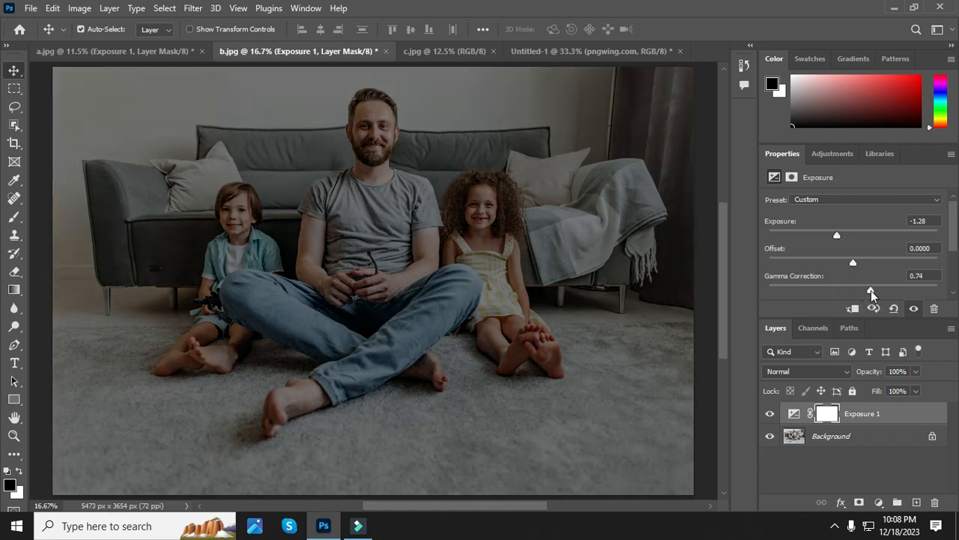
Stamp the window brush at 3583 px over the family on b.jpg's exposure mask and feather the mask by 20 px
{"action": "left_click", "coordinate": [829, 417]}
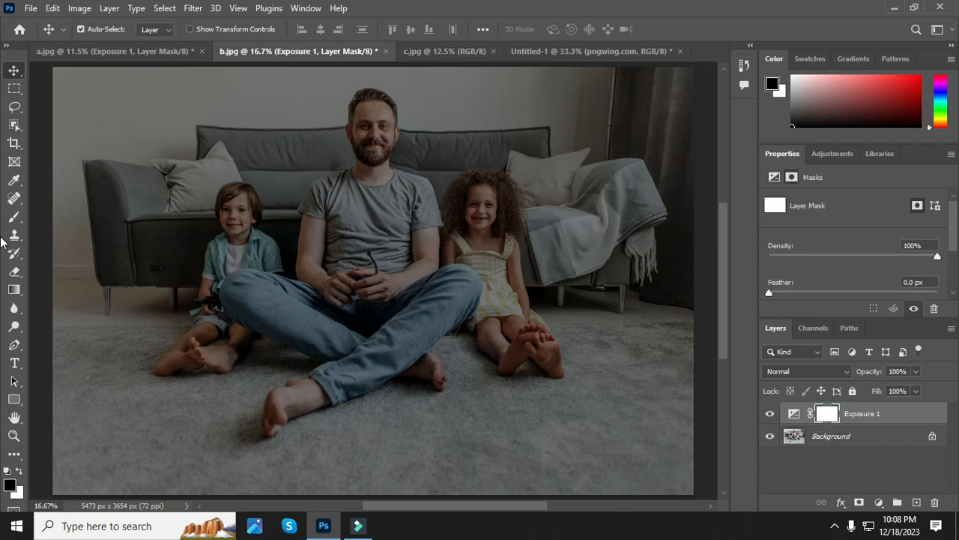
{"action": "left_click_drag", "start_coordinate": [14, 217], "coordinate": [78, 217]}
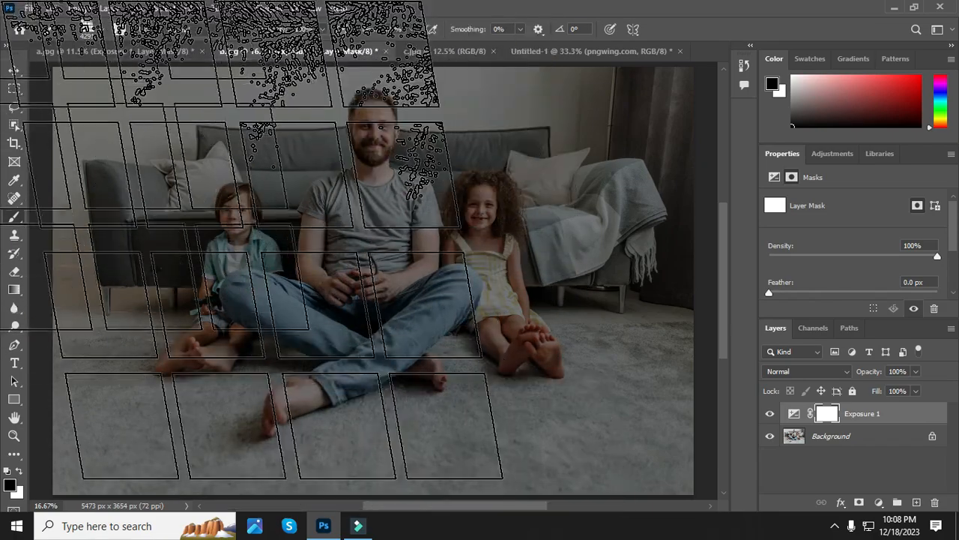
{"action": "left_click", "coordinate": [102, 30]}
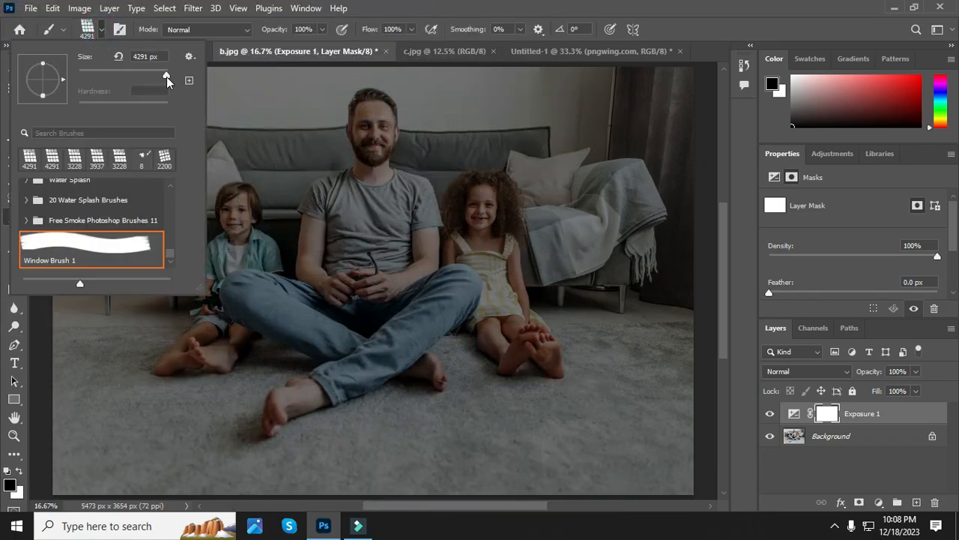
{"action": "left_click_drag", "start_coordinate": [166, 76], "coordinate": [165, 74]}
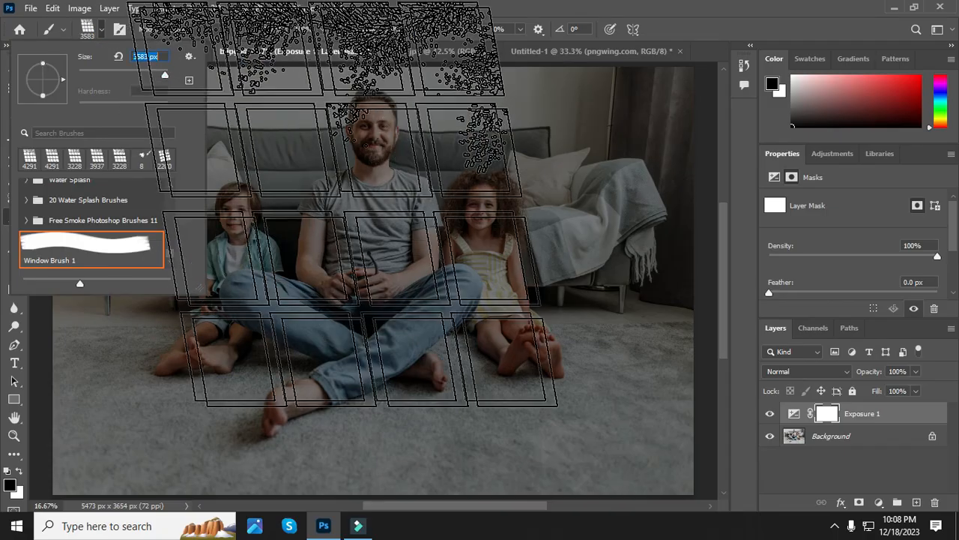
{"action": "key", "text": "Return"}
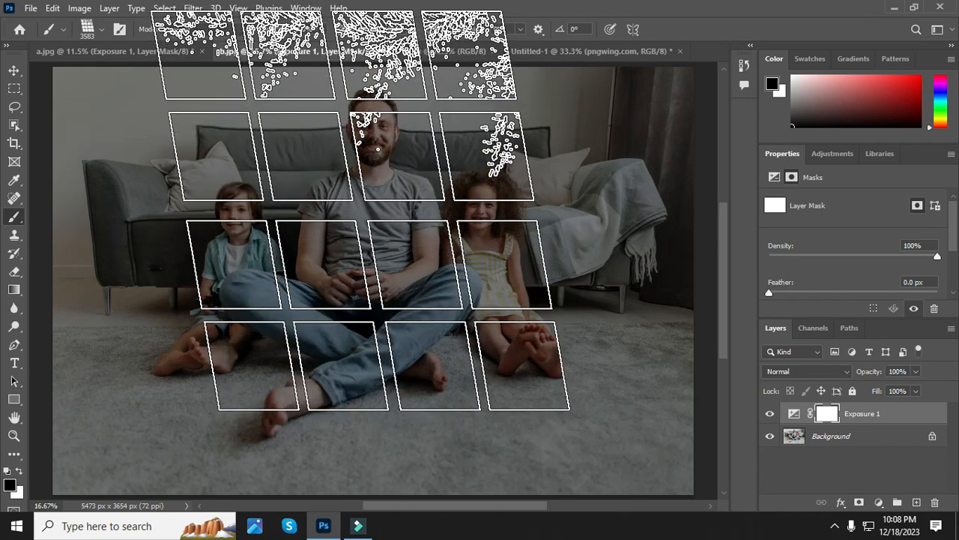
{"action": "left_click", "coordinate": [361, 226]}
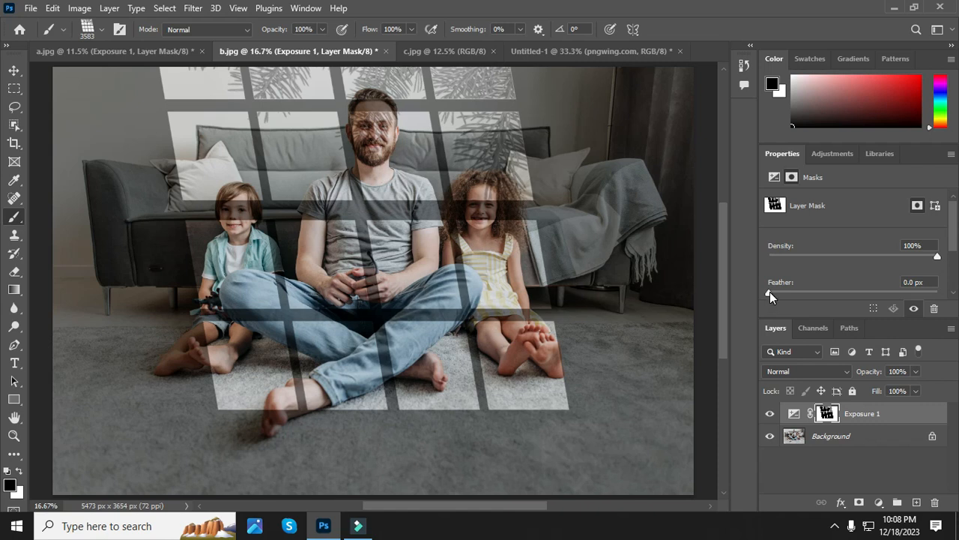
{"action": "left_click_drag", "start_coordinate": [771, 293], "coordinate": [844, 292]}
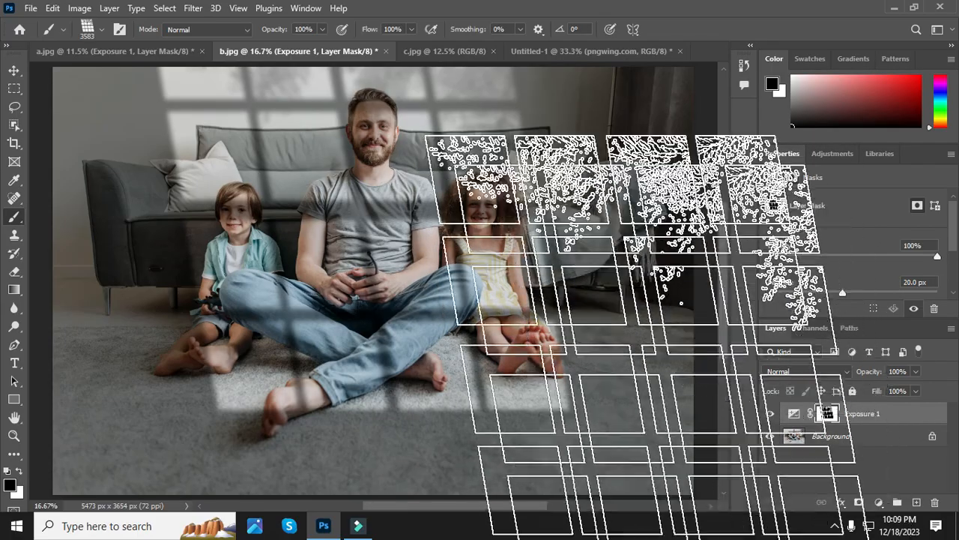
In c.jpg, add an Exposure adjustment layer with exposure -1.17 and gamma correction 0.79
{"action": "left_click", "coordinate": [448, 51]}
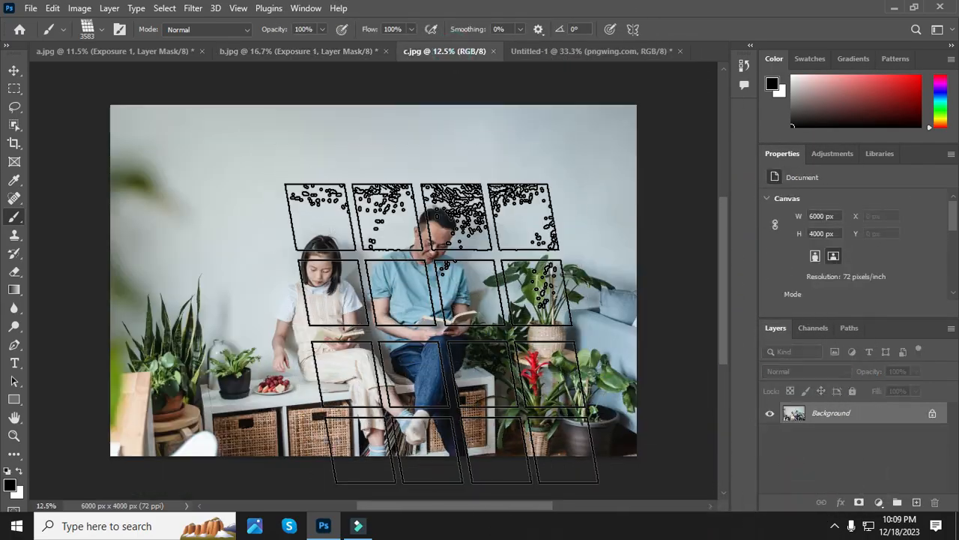
{"action": "left_click", "coordinate": [880, 502]}
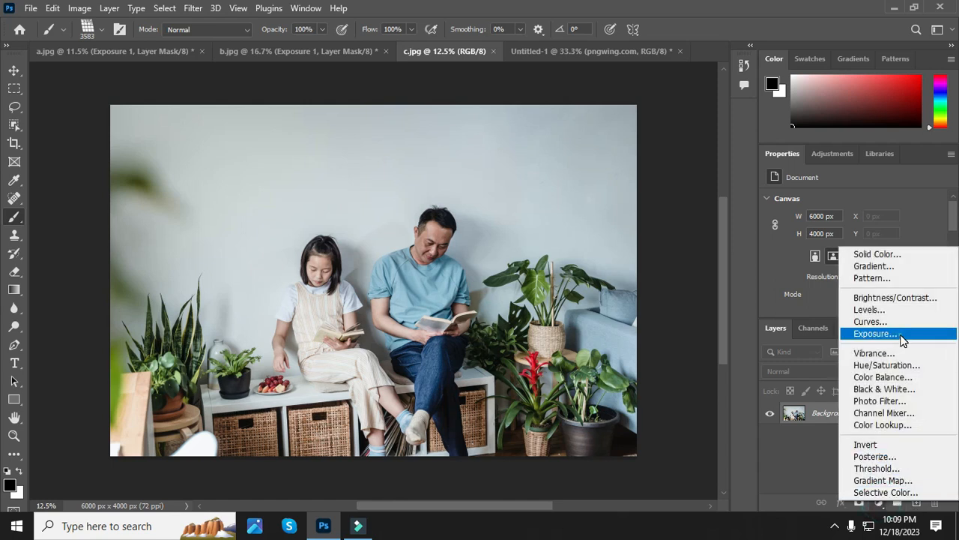
{"action": "left_click", "coordinate": [873, 333]}
{"action": "left_click_drag", "start_coordinate": [853, 236], "coordinate": [839, 236]}
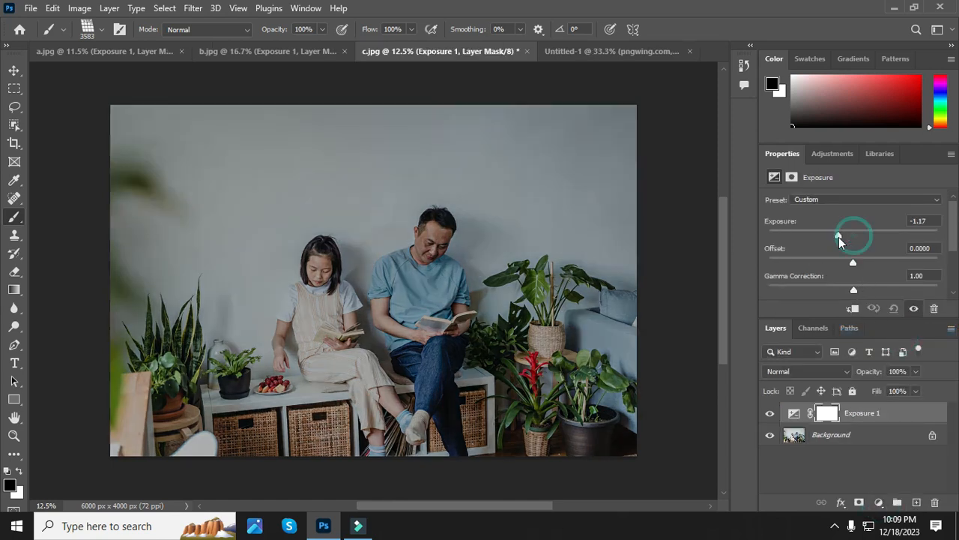
{"action": "left_click_drag", "start_coordinate": [854, 291], "coordinate": [867, 288]}
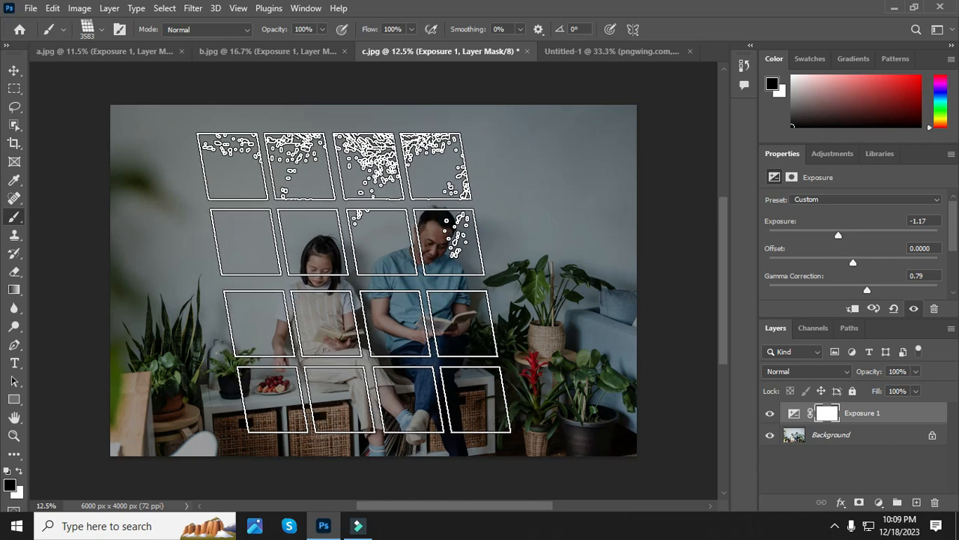
Stamp the 3583 px window brush over the wall and seated pair on c.jpg's exposure mask, and feather the mask by 20 px
{"action": "key", "text": "alt+BackSpace"}
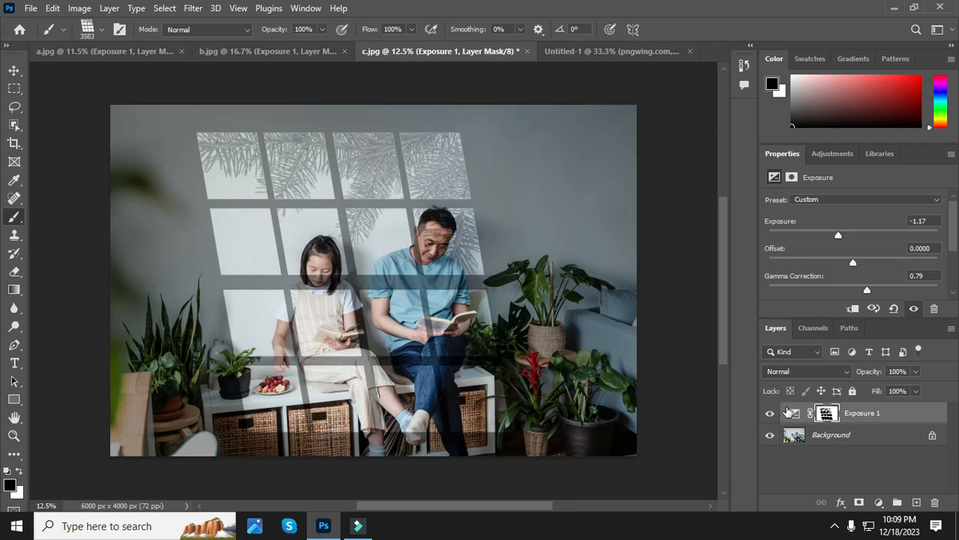
{"action": "left_click", "coordinate": [826, 414]}
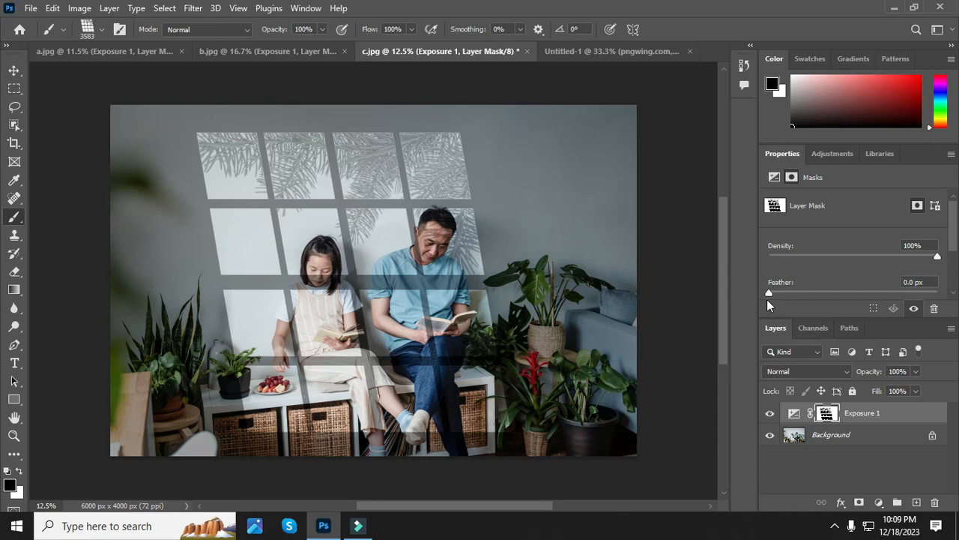
{"action": "left_click_drag", "start_coordinate": [769, 298], "coordinate": [843, 297]}
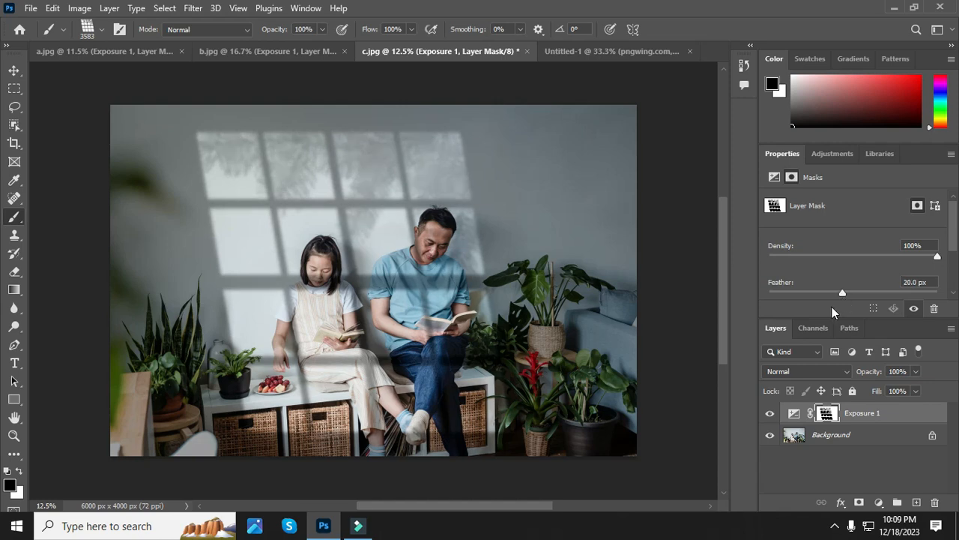
{"action": "left_click", "coordinate": [14, 71]}
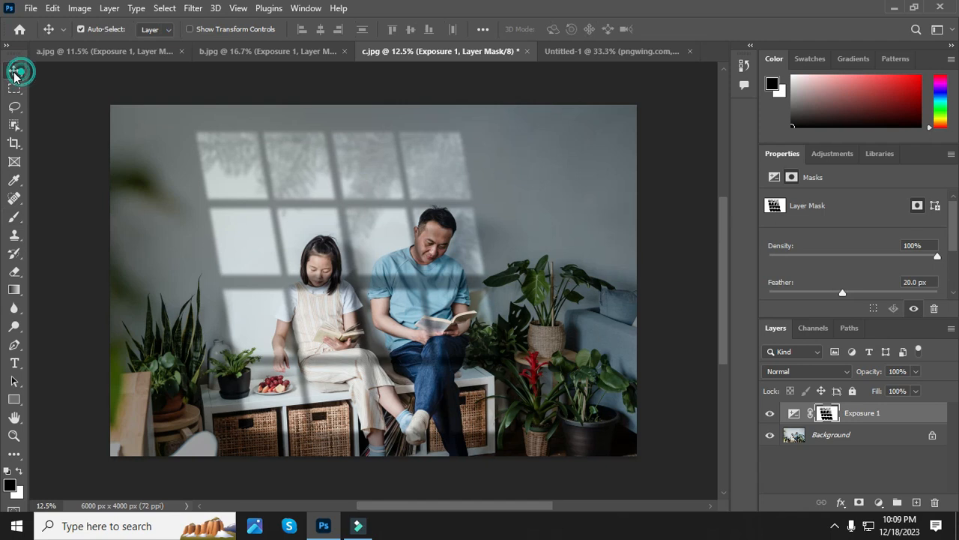
{"action": "scroll", "coordinate": [351, 304], "scroll_direction": "down", "scroll_amount": 2}
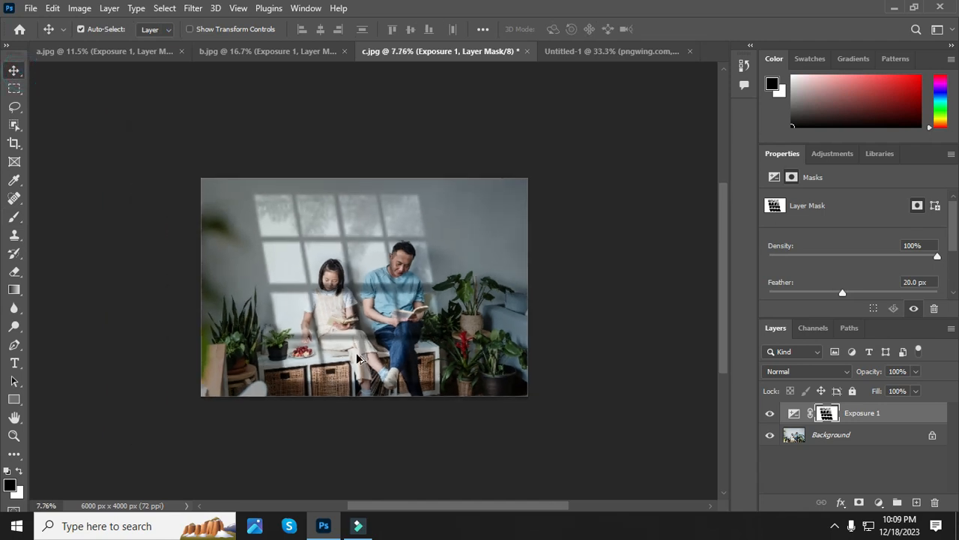